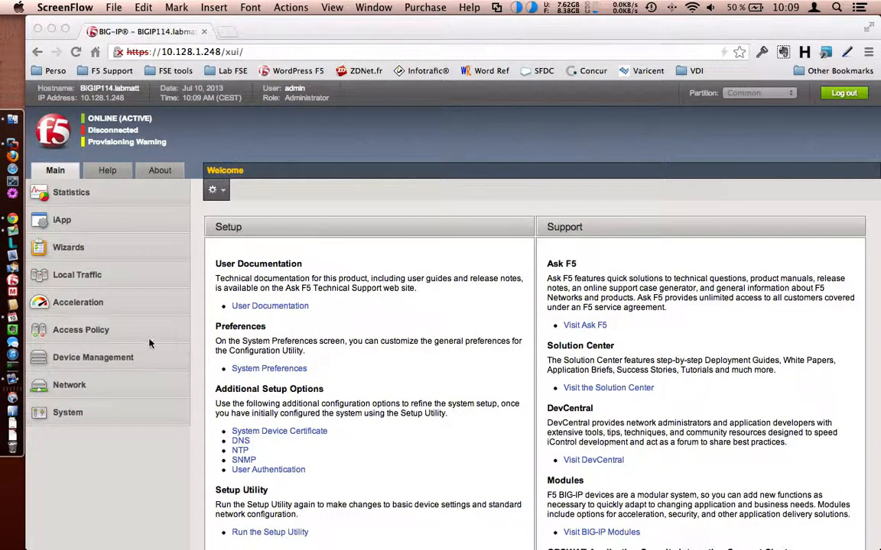
Step: Go to Access Policy > Local User DB > Manage Users to list the five VIP-group users
left_click(75, 334)
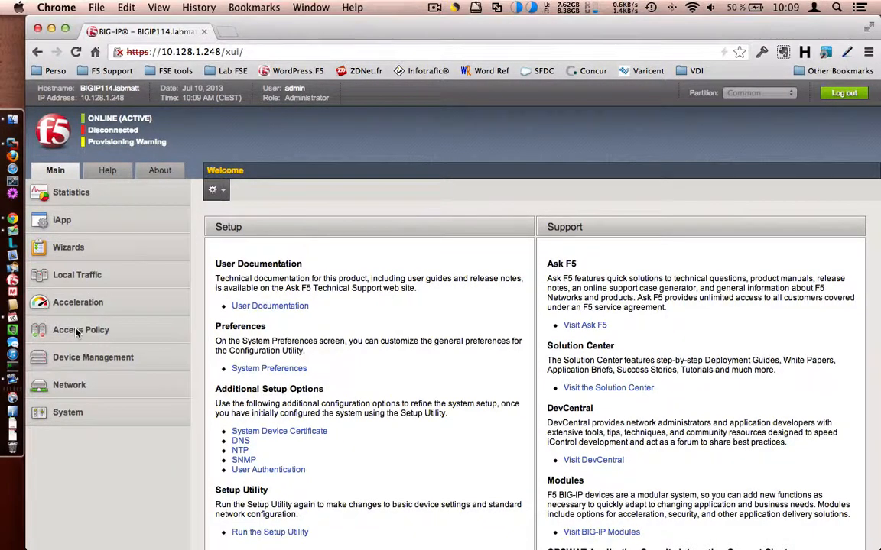
left_click(58, 336)
scroll(100, 352, "down", 3)
mouse_move(103, 355)
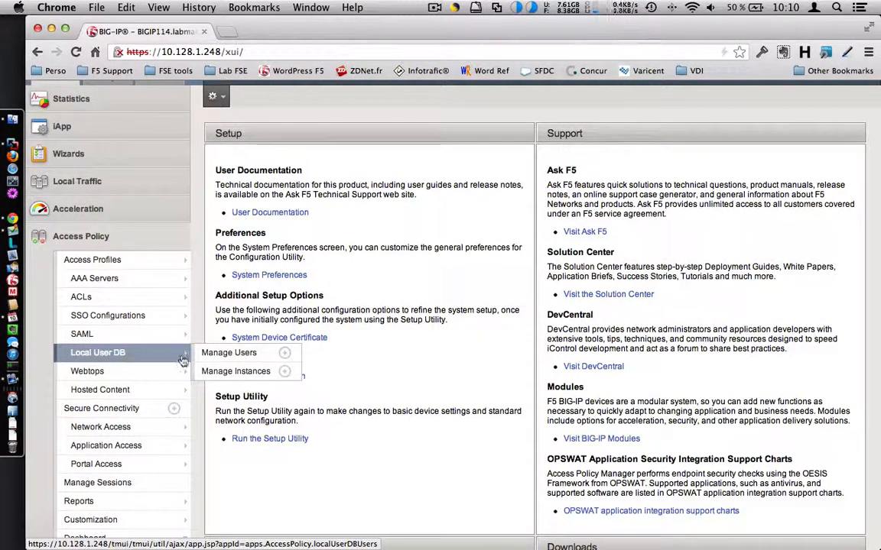
left_click(234, 358)
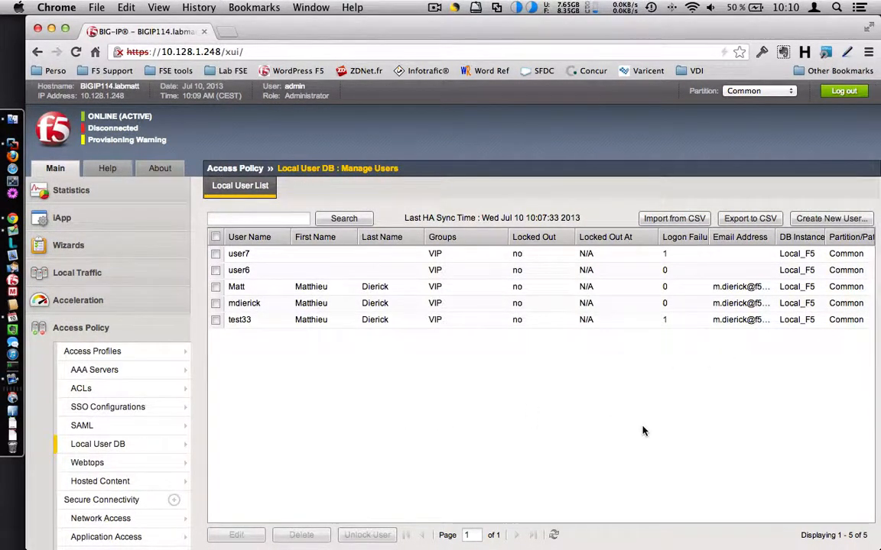
scroll(642, 431, "down", 2)
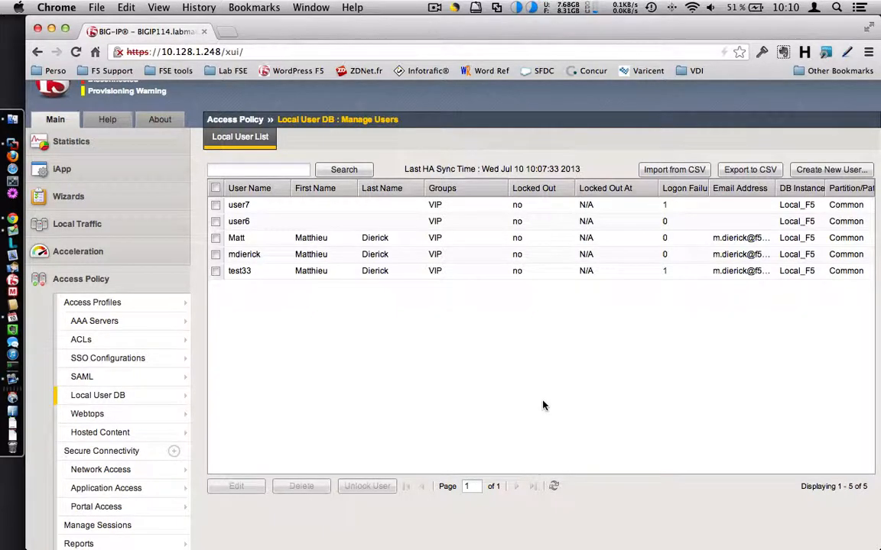
Step: Start a new local user in the Local_F5 instance with a test username and password
left_click(810, 169)
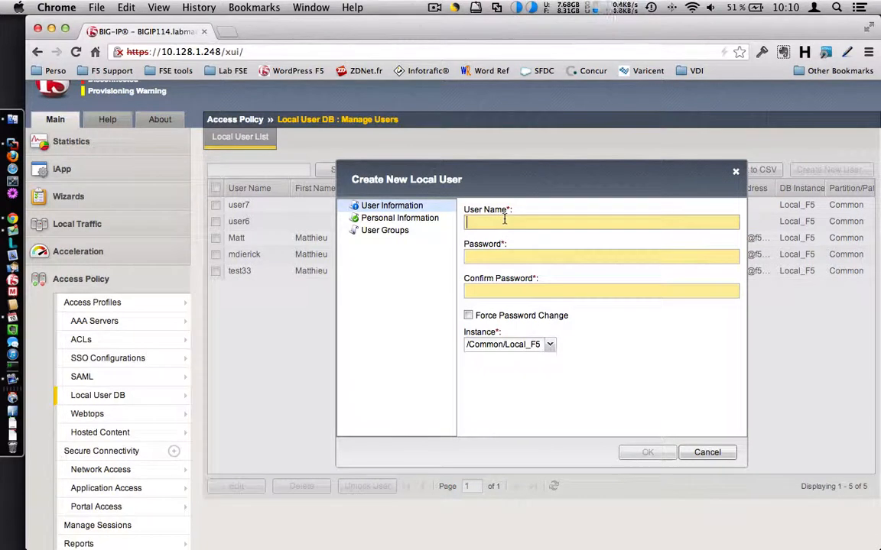
left_click(504, 220)
type("toto")
key("Tab")
type("toto")
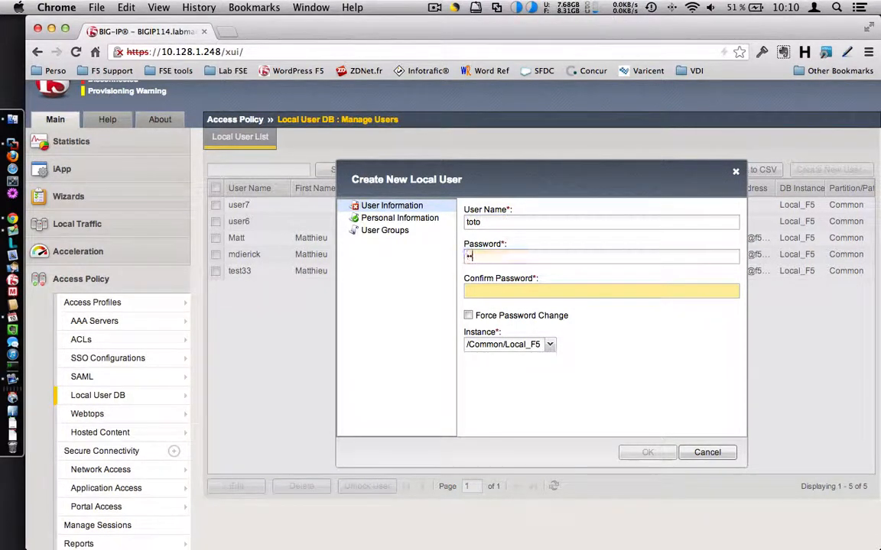
key("Tab")
type("toto")
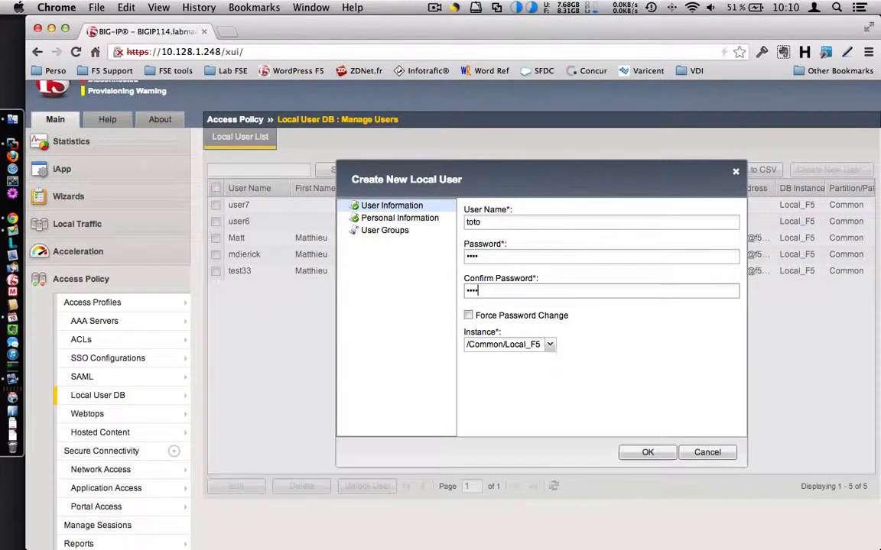
left_click(512, 344)
left_click(545, 354)
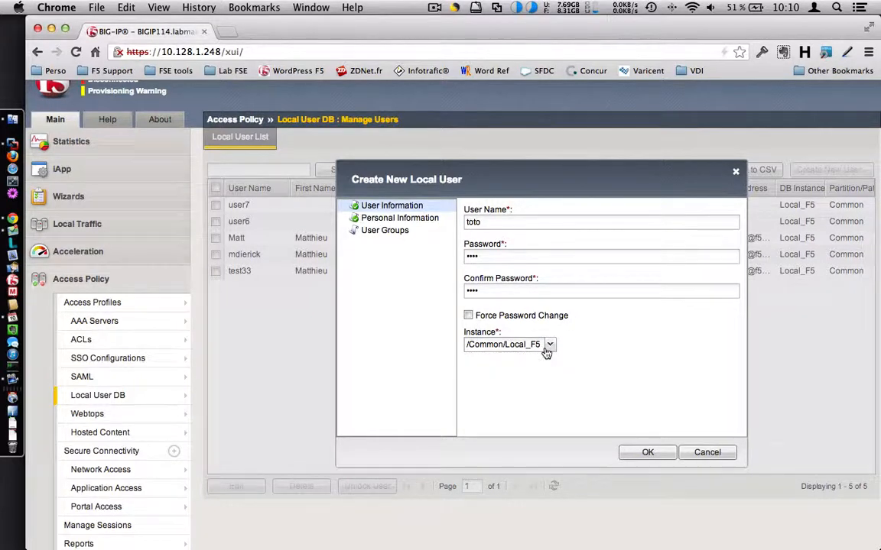
Step: Add the user to the Group_Demo group and save the new user
left_click_drag(483, 175, 457, 158)
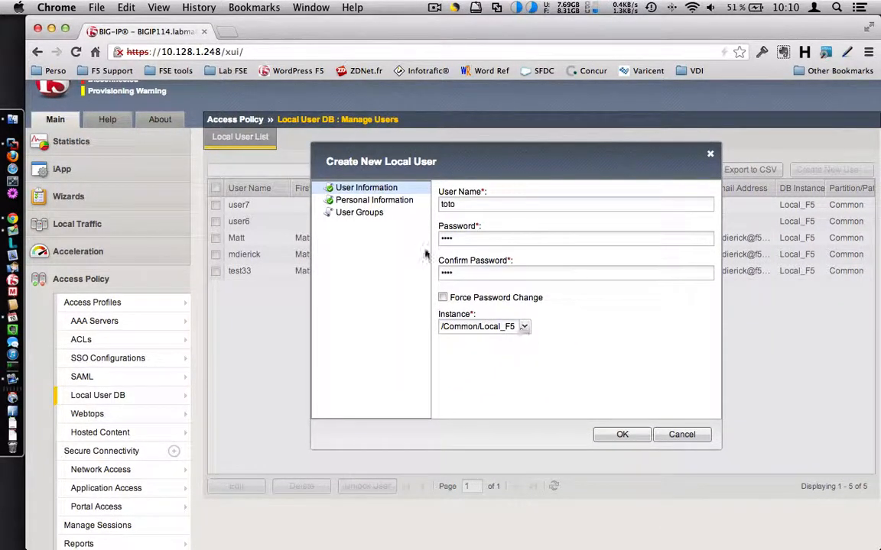
left_click(386, 205)
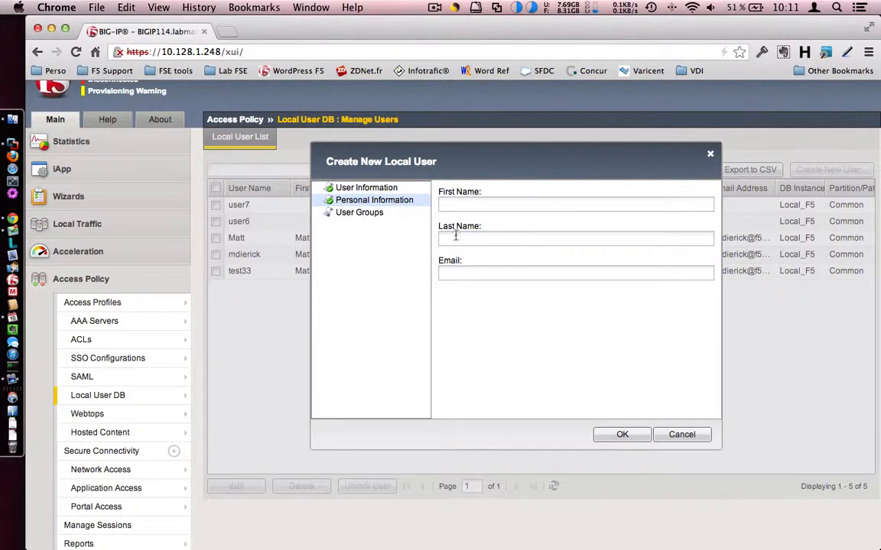
left_click(361, 214)
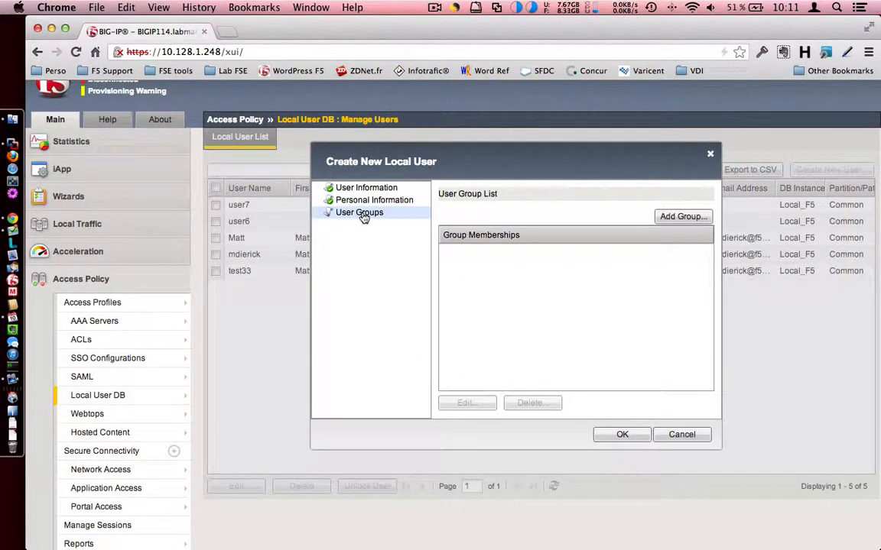
left_click(680, 217)
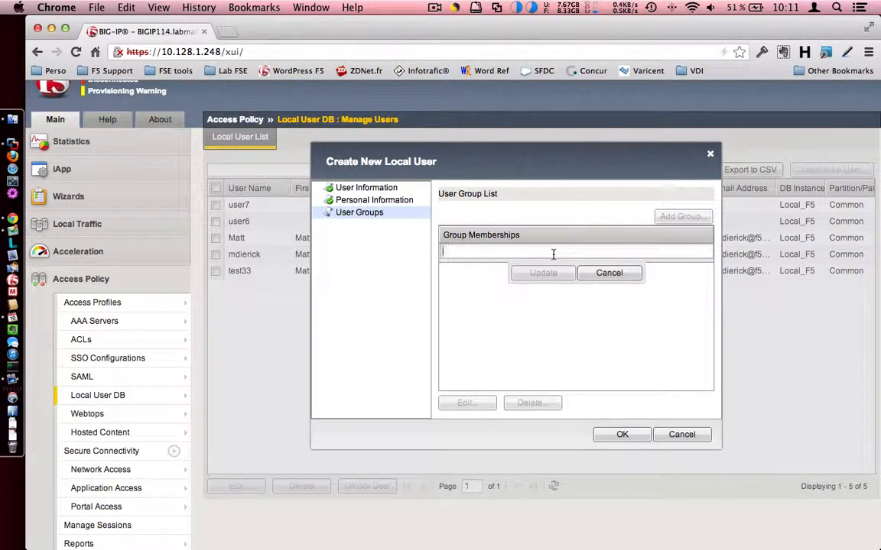
type("Group_Demo")
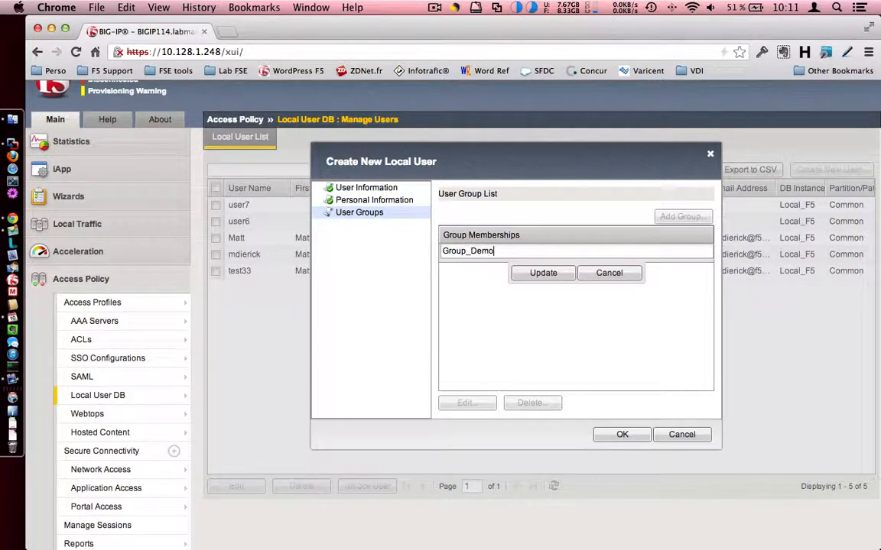
left_click(539, 273)
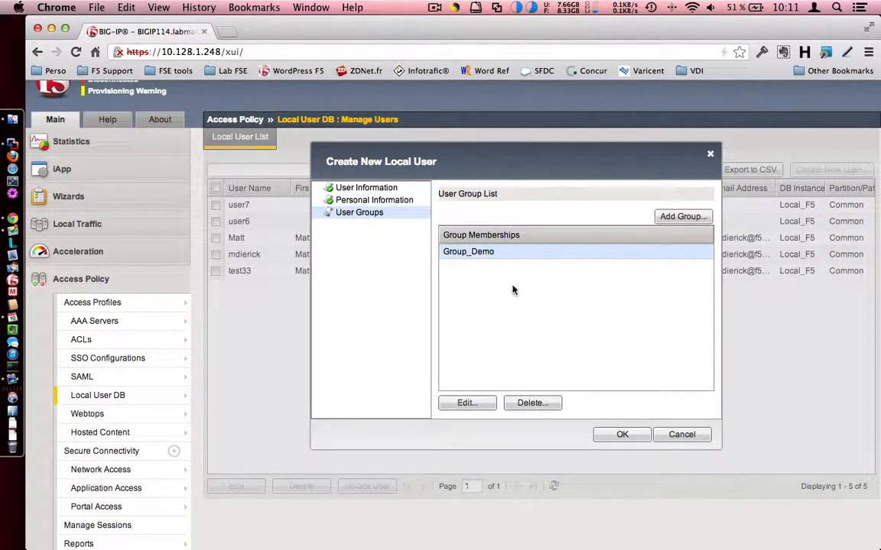
left_click(631, 440)
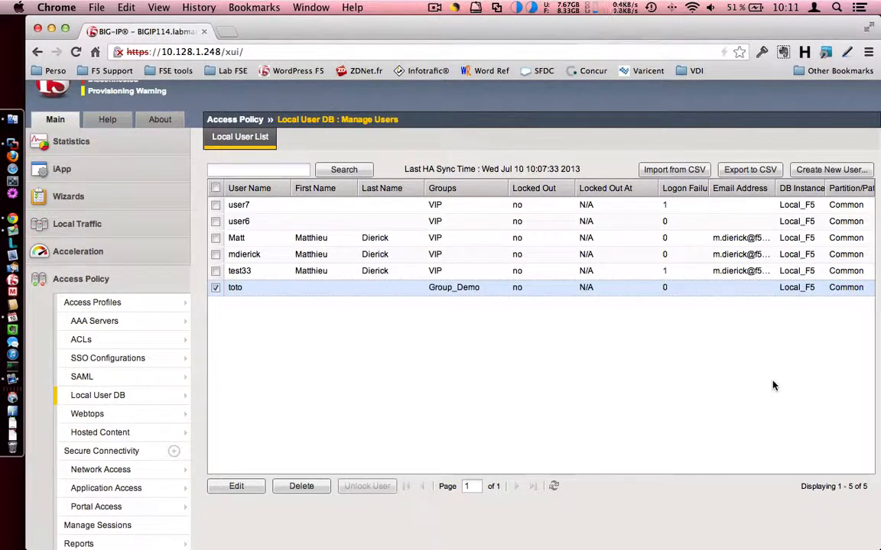
Step: Create access profile Test_Local_DB with French (fr) as its accepted language
left_click(114, 303)
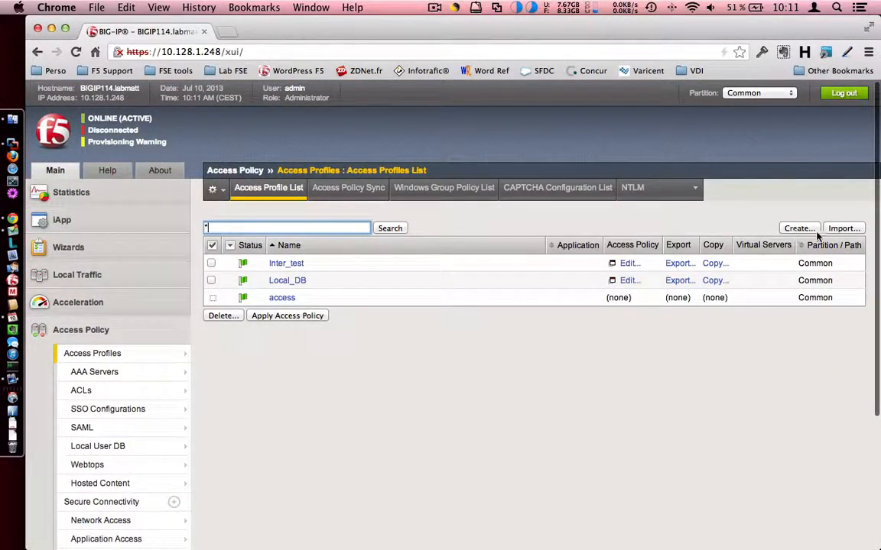
left_click(812, 229)
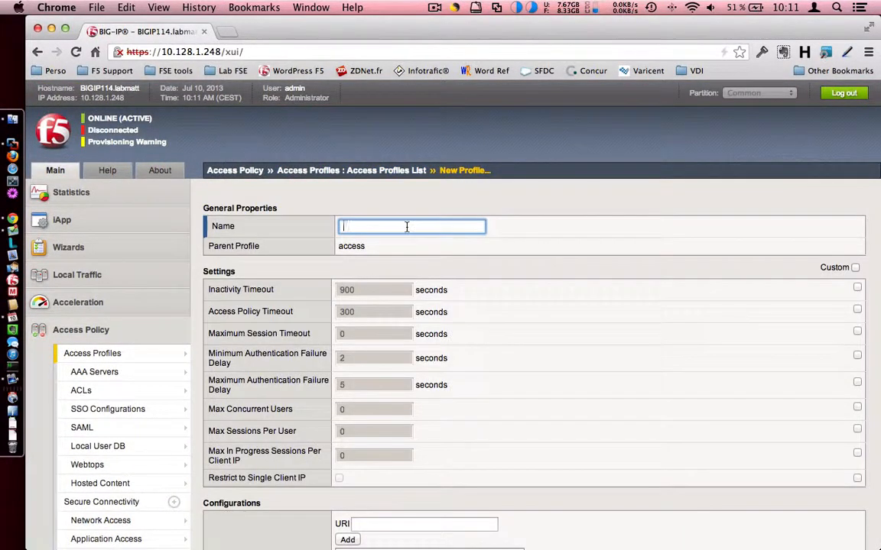
type("Test_Local_DB")
scroll(487, 303, "down", 15)
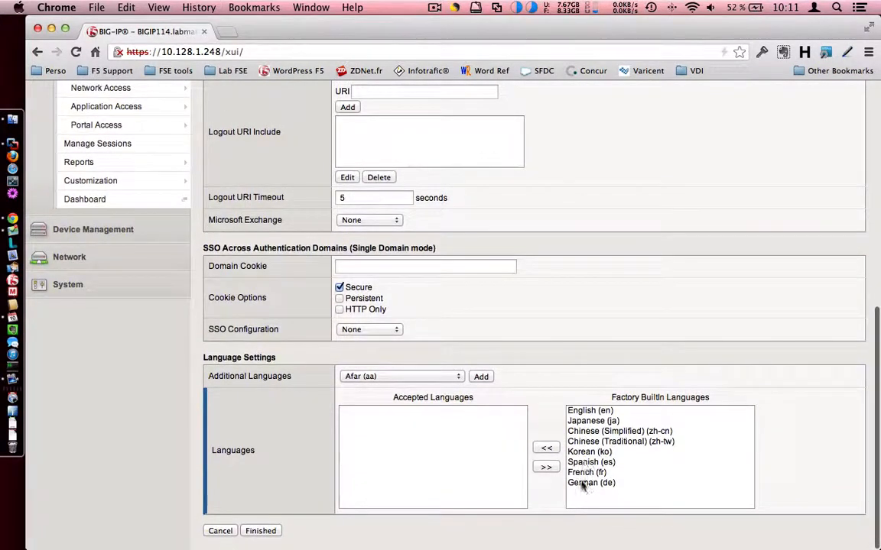
left_click(586, 472)
left_click(546, 448)
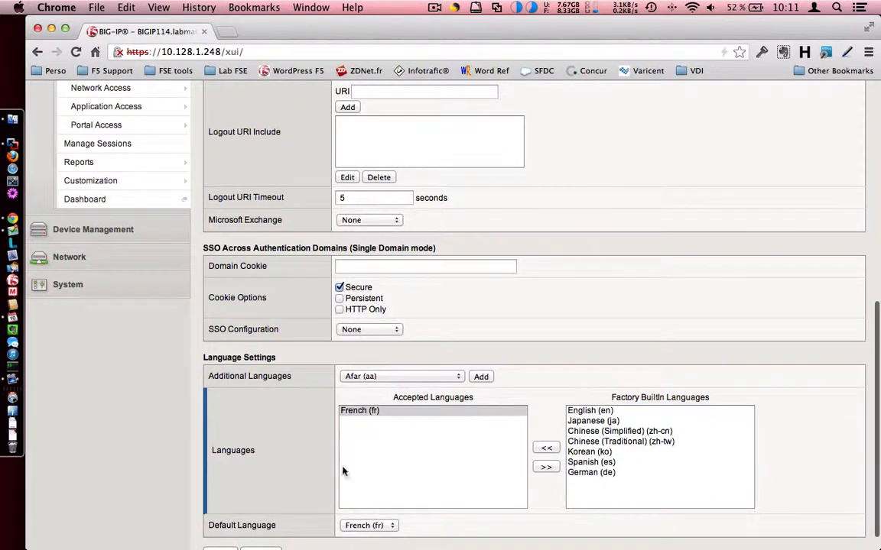
scroll(343, 471, "down", 1)
left_click(260, 531)
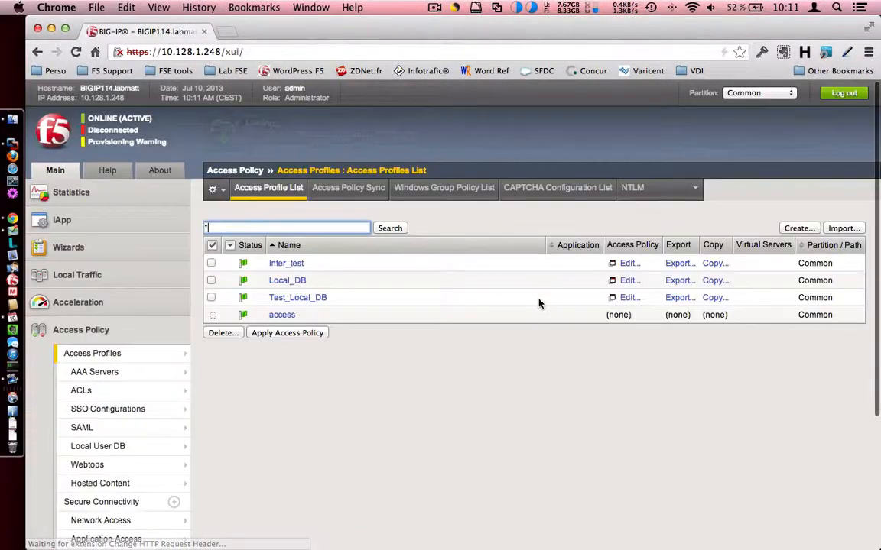
Step: Edit Test_Local_DB's policy and insert a Logon Page between Start and Deny
left_click(628, 297)
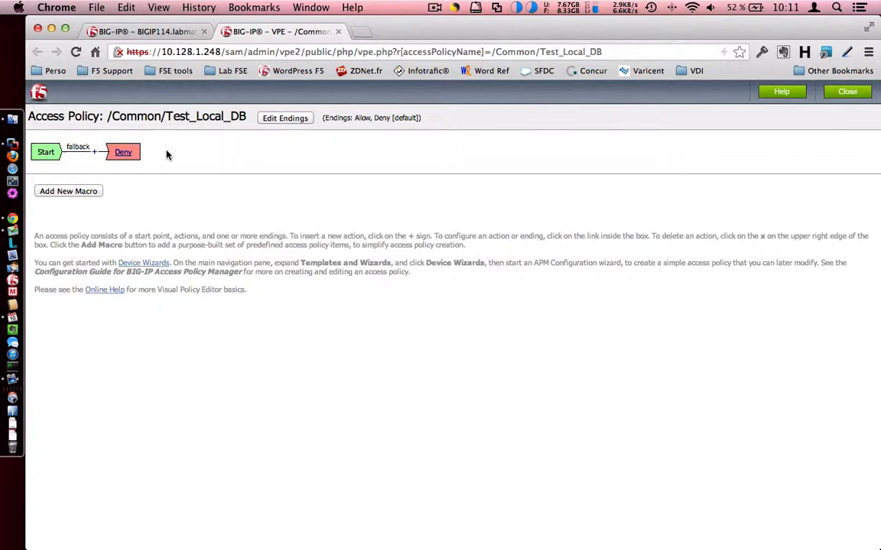
left_click(94, 151)
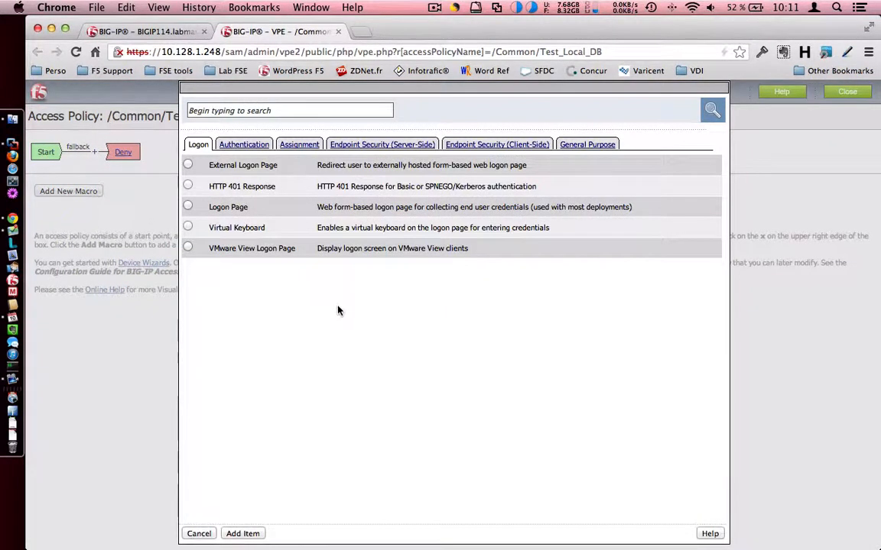
left_click(187, 207)
left_click(239, 534)
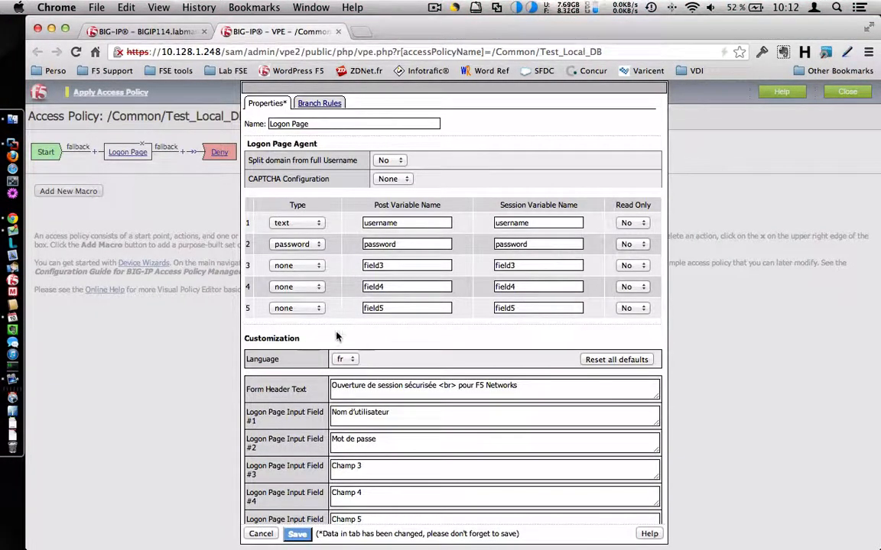
scroll(346, 308, "down", 5)
left_click(296, 535)
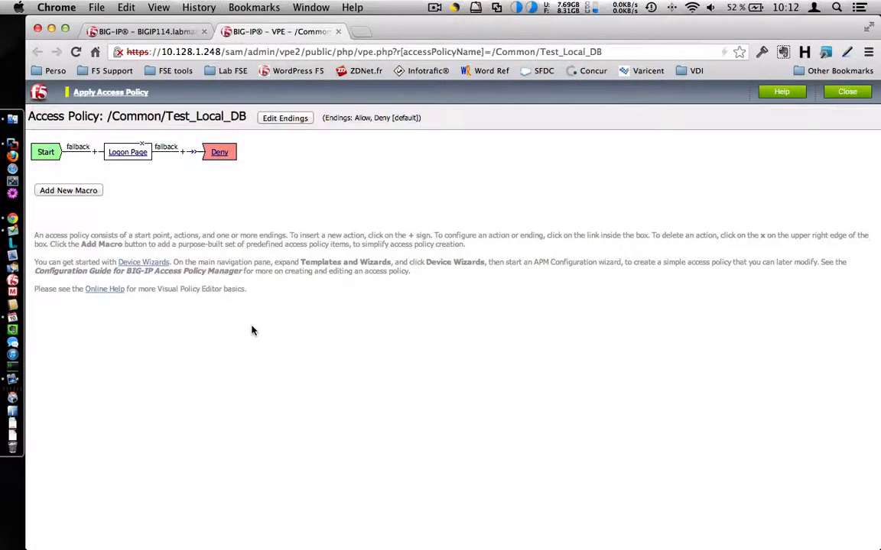
Step: Insert a LocalDB Auth action after the Logon Page using instance /Common/Local_F5, and save it
left_click(183, 152)
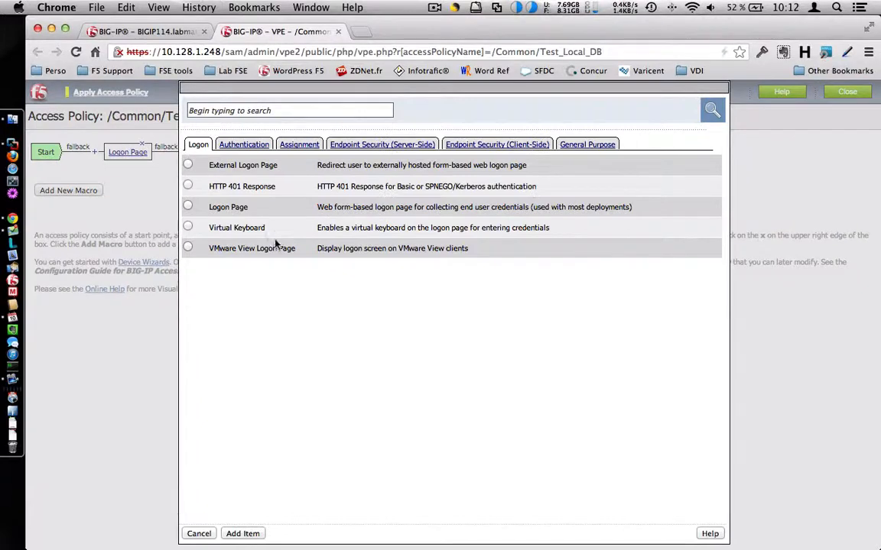
left_click(244, 144)
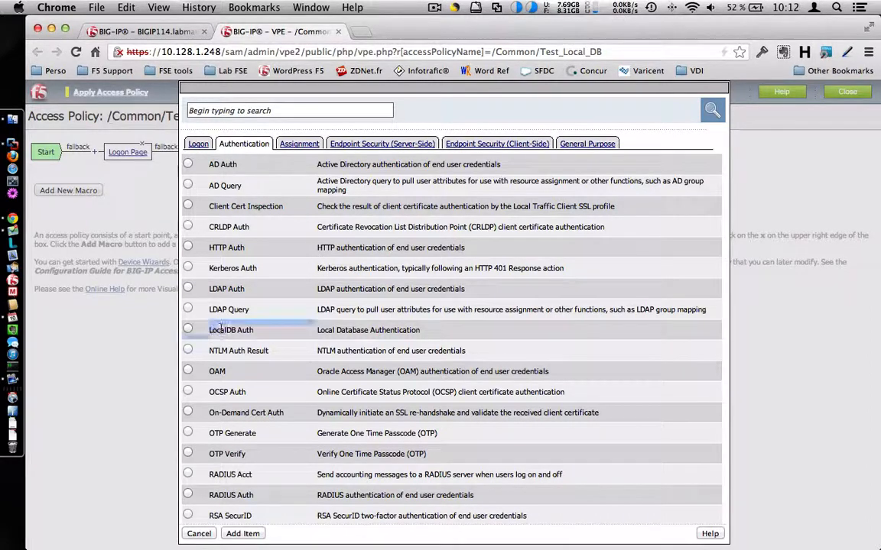
left_click(188, 330)
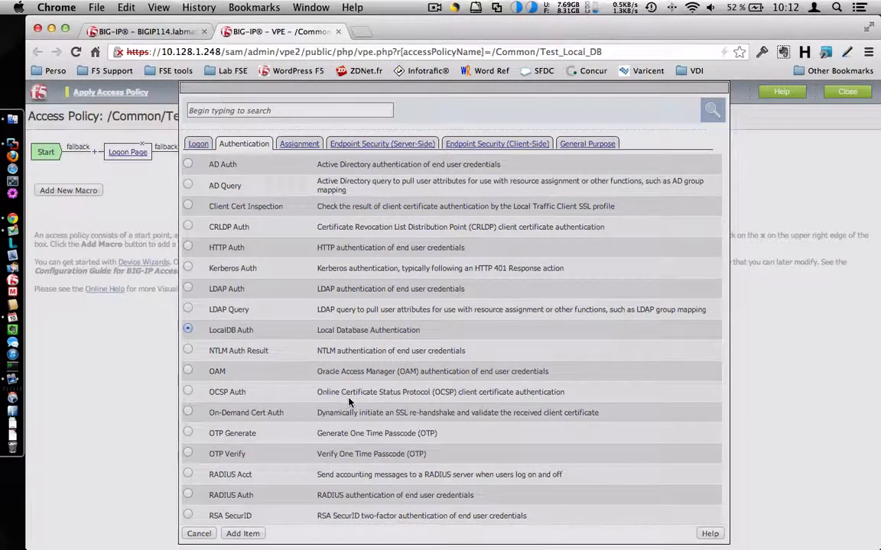
key("Return")
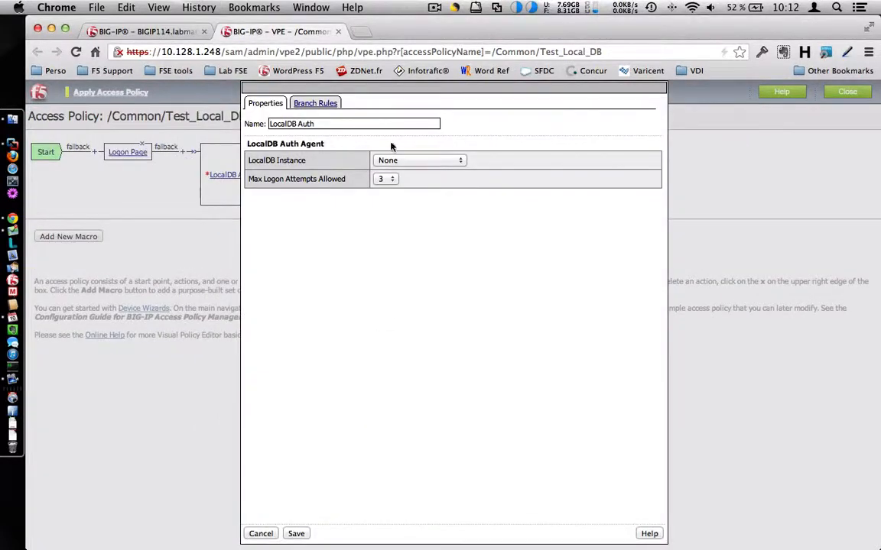
left_click(413, 161)
left_click(409, 173)
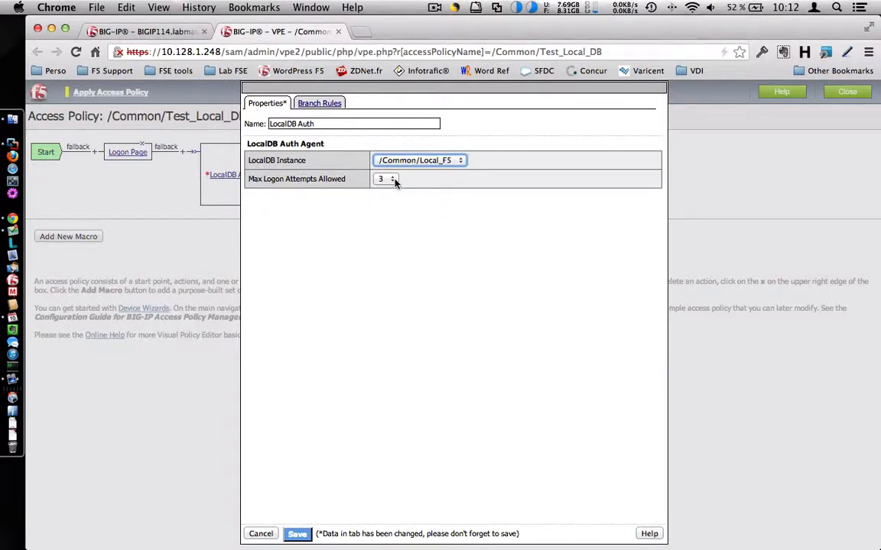
left_click(422, 189)
left_click(328, 106)
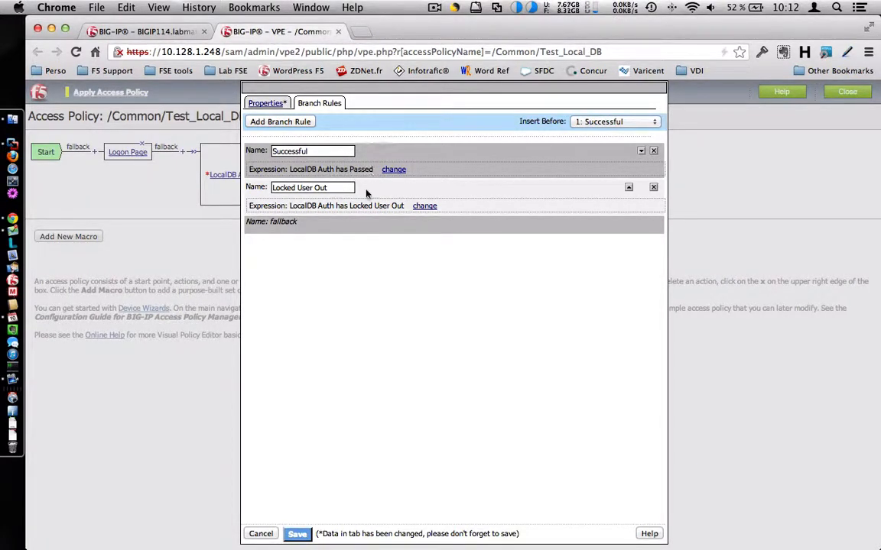
left_click(297, 533)
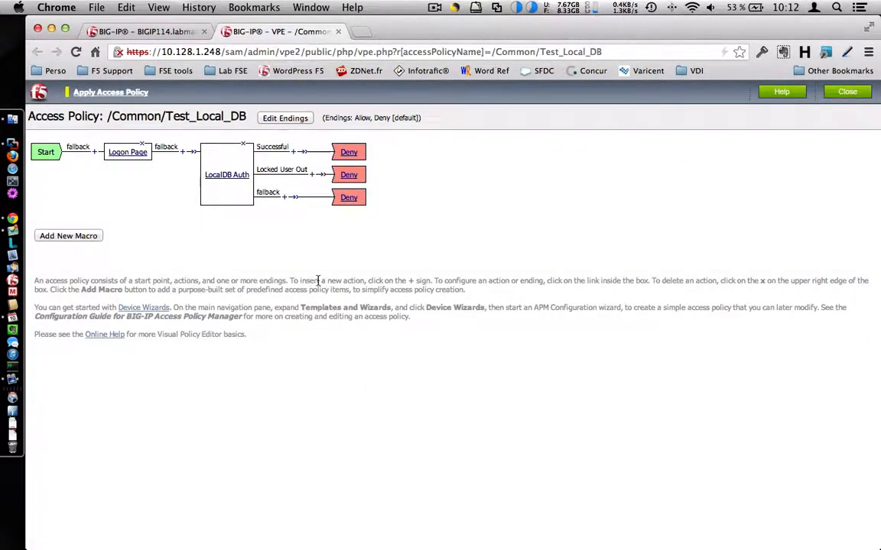
Step: Change the Successful branch ending from Deny to Allow and begin inserting an action there
left_click(350, 154)
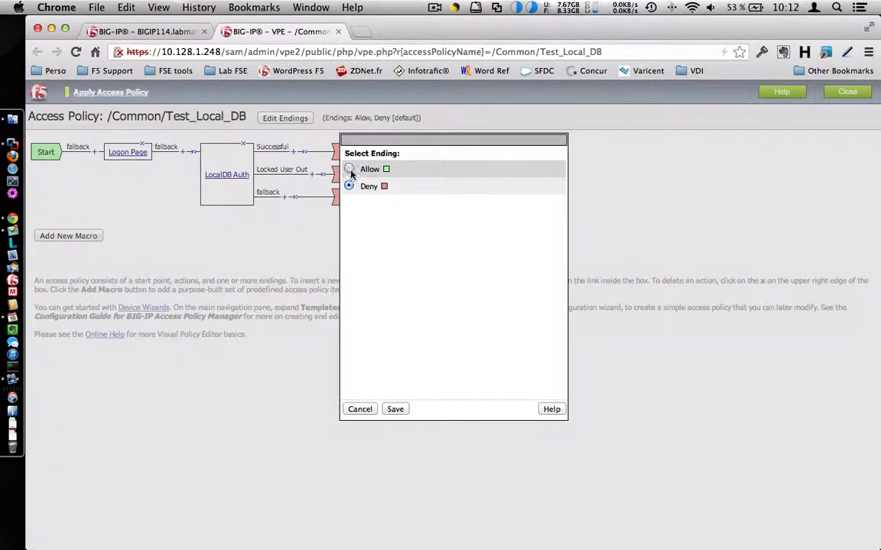
left_click(394, 409)
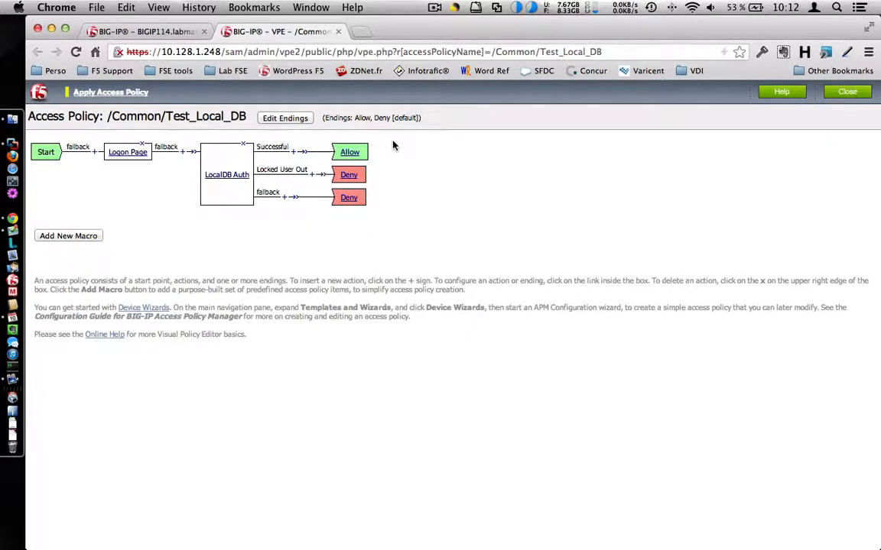
left_click(293, 152)
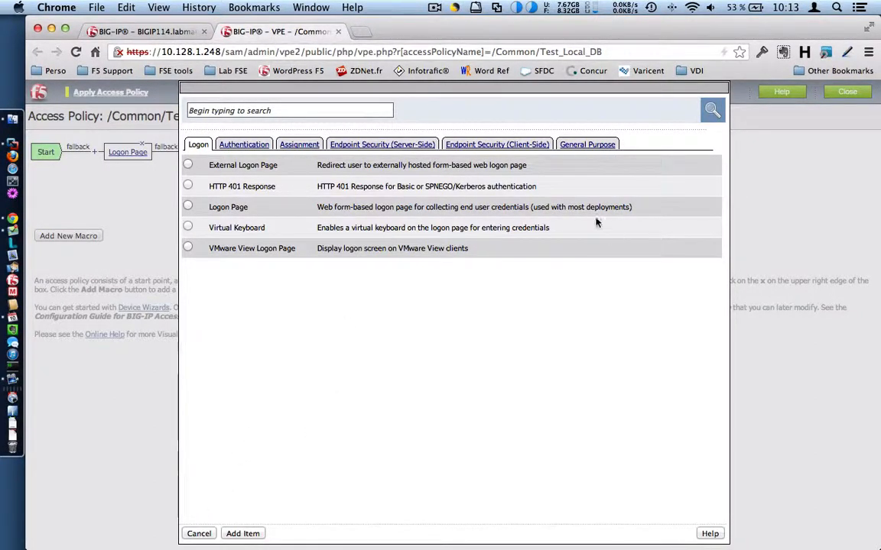
Step: Add a General Purpose Local Database action using instance /Common/Local_F5
left_click(566, 150)
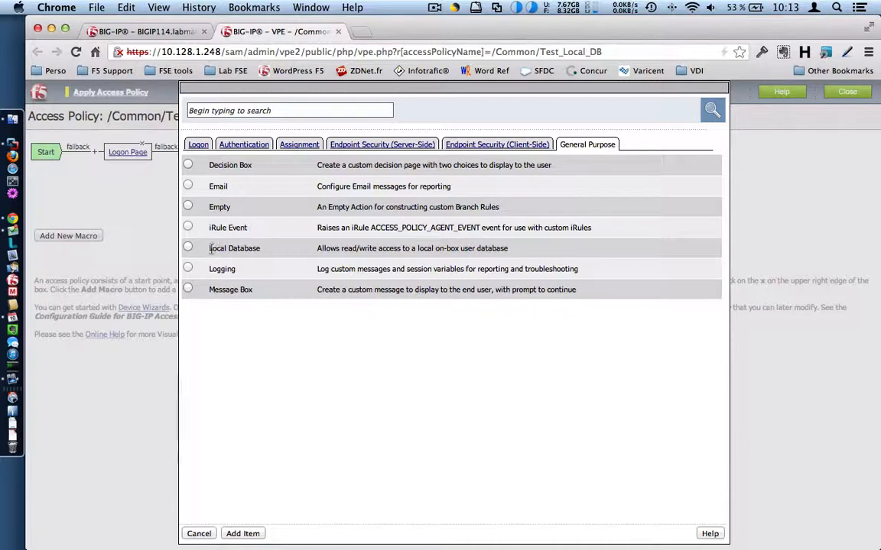
left_click_drag(209, 248, 256, 249)
left_click(189, 253)
left_click(246, 534)
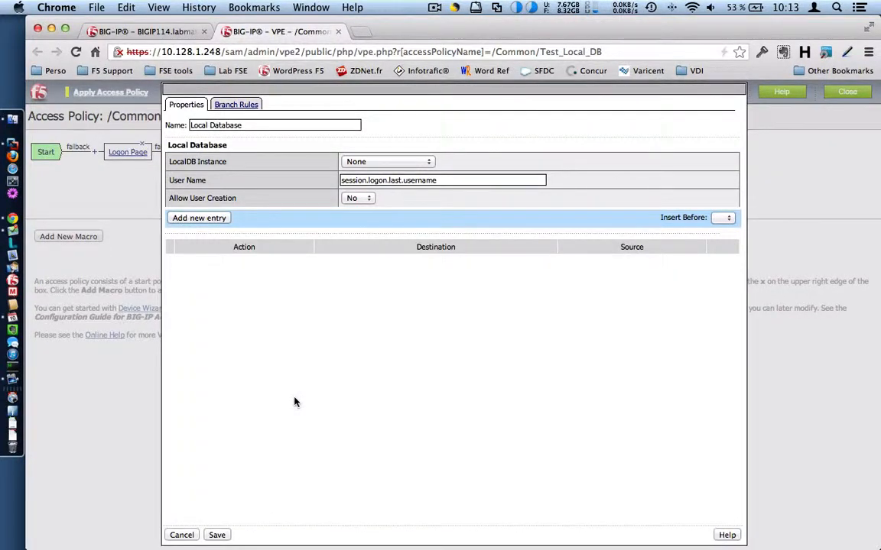
left_click(364, 165)
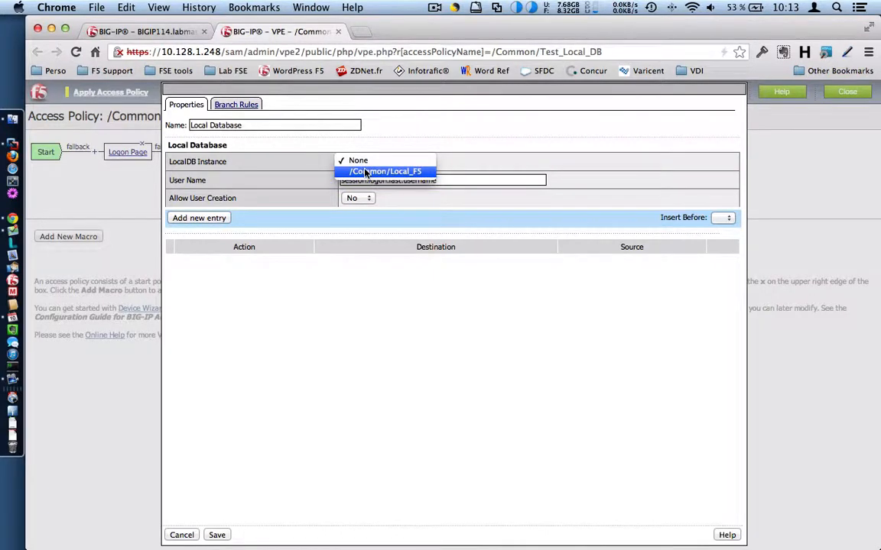
left_click(366, 172)
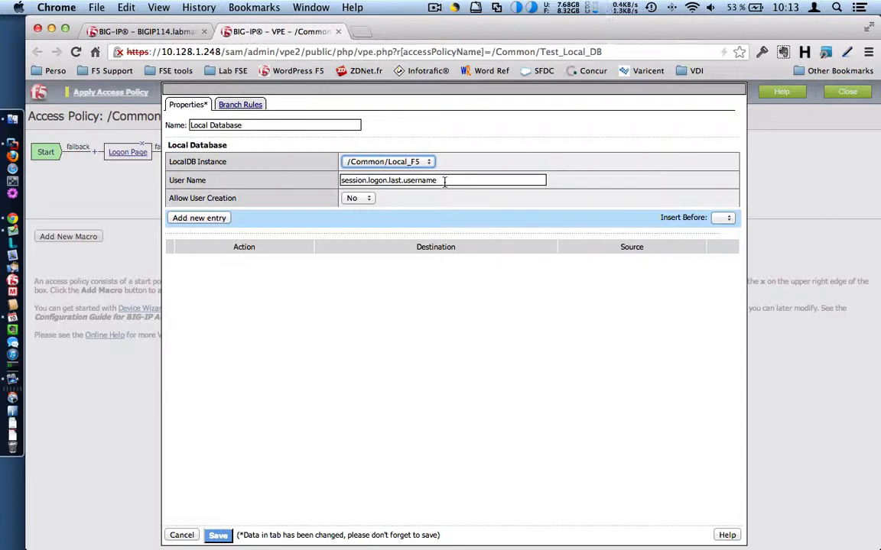
Step: Add a Read entry for the groups property and save the action
left_click(214, 219)
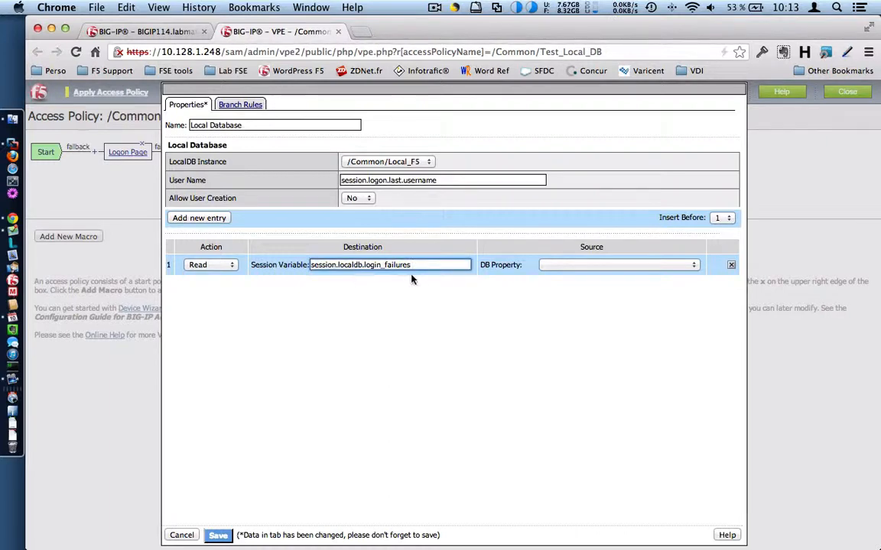
left_click(566, 266)
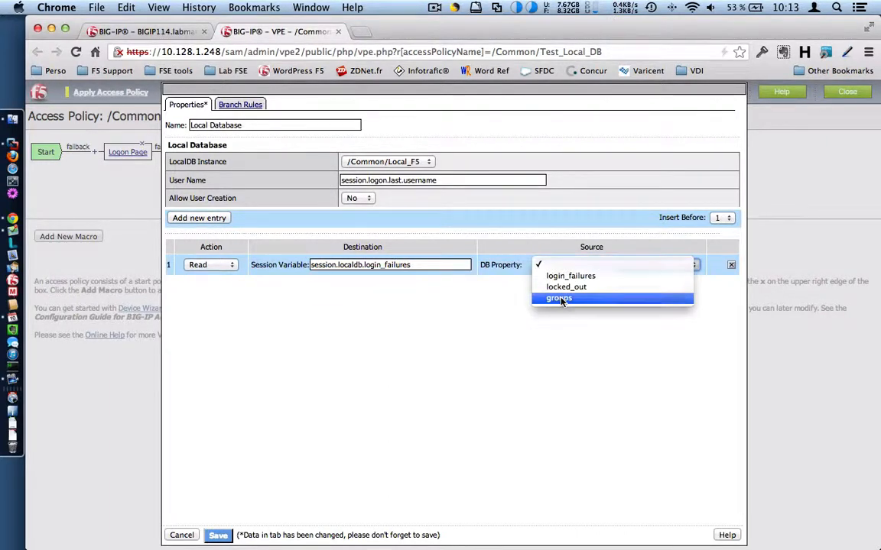
left_click(560, 299)
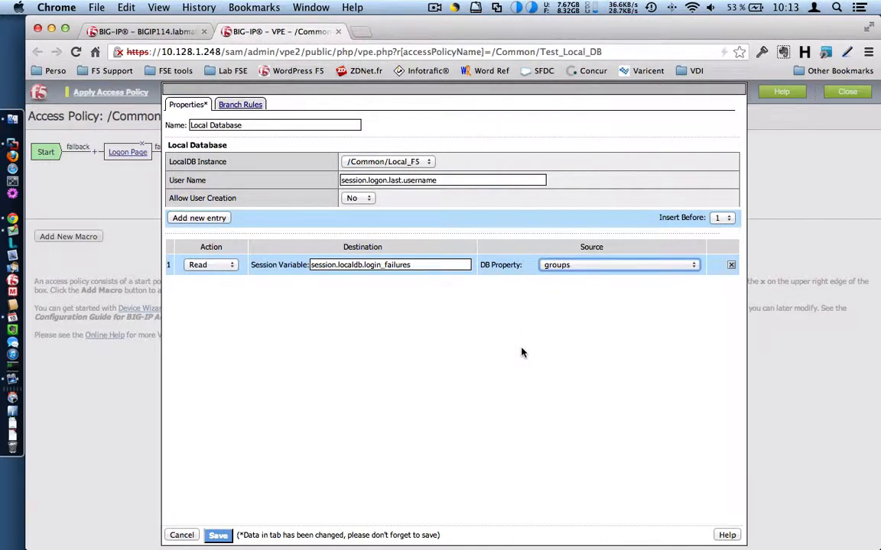
left_click(220, 537)
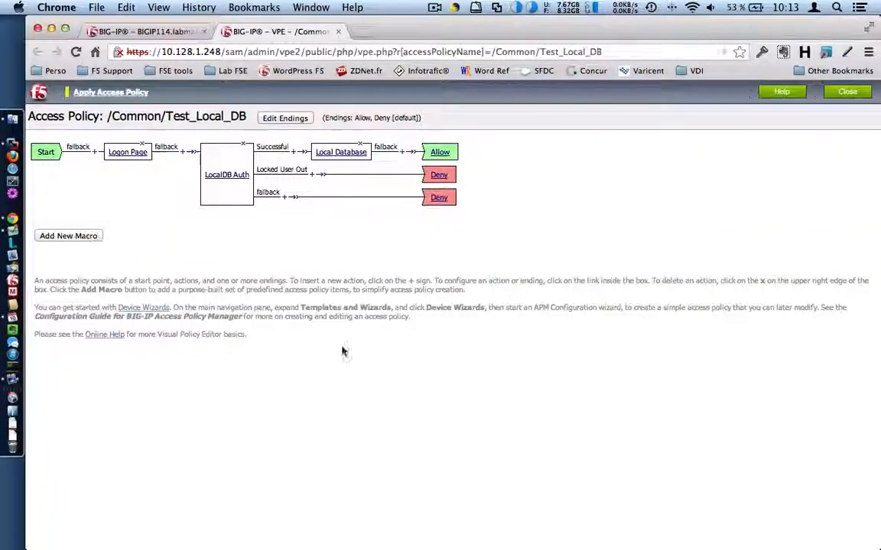
Step: Rename the target session variable to session.localdb.groupsDB and save
left_click(327, 152)
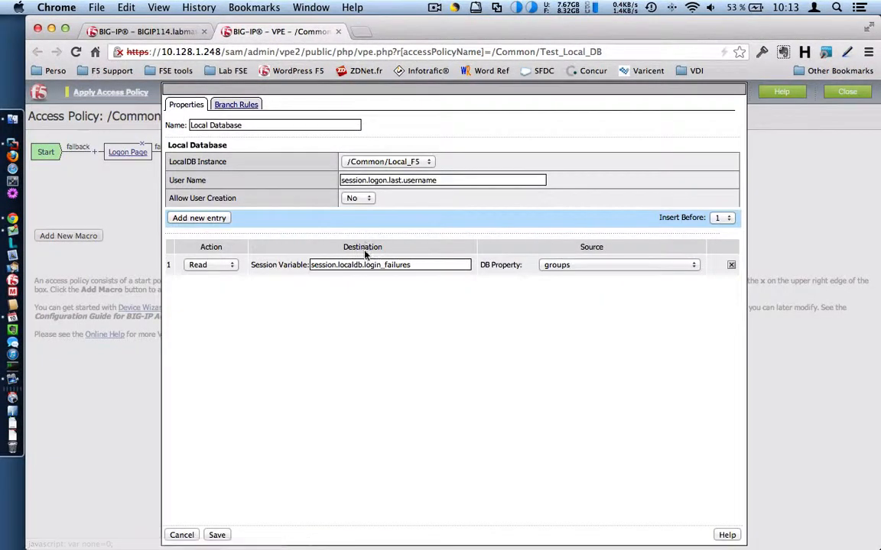
double_click(380, 265)
type("l")
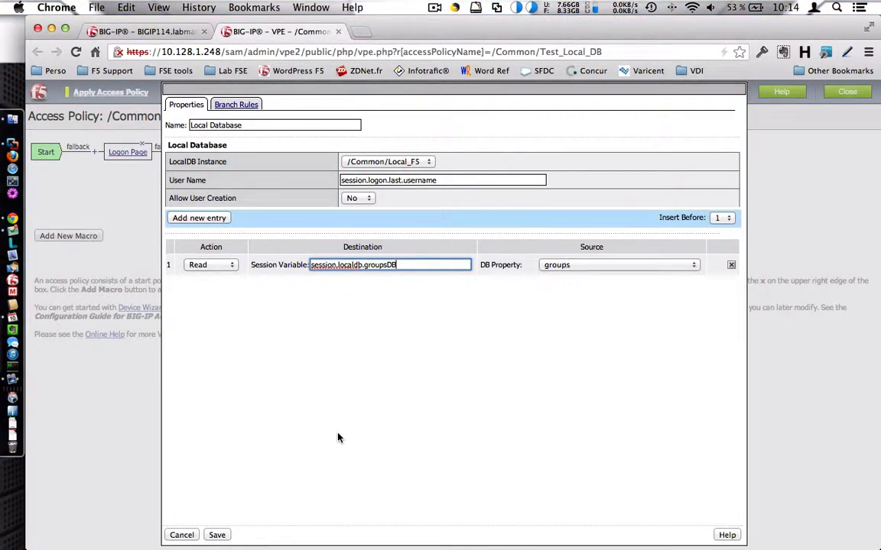
left_click(217, 535)
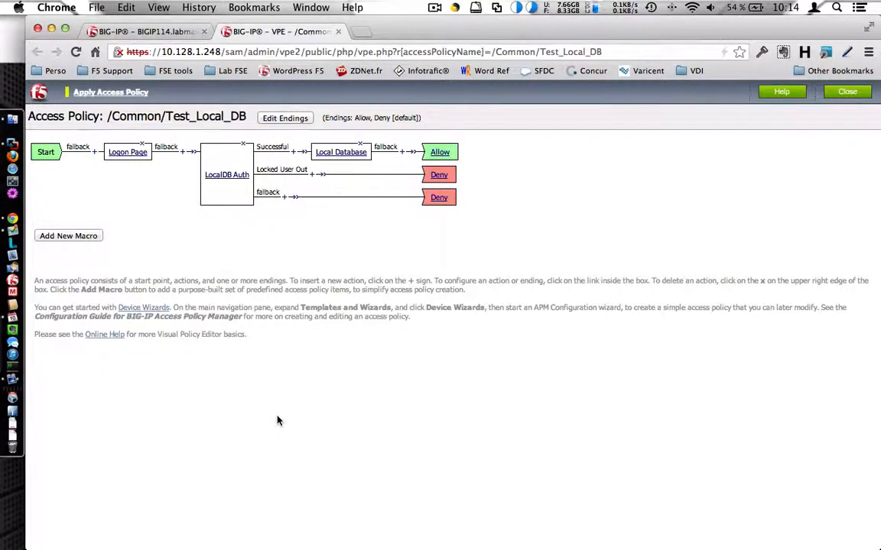
Step: Add a default Decision Box after the Local Database action and apply the access policy
left_click(405, 153)
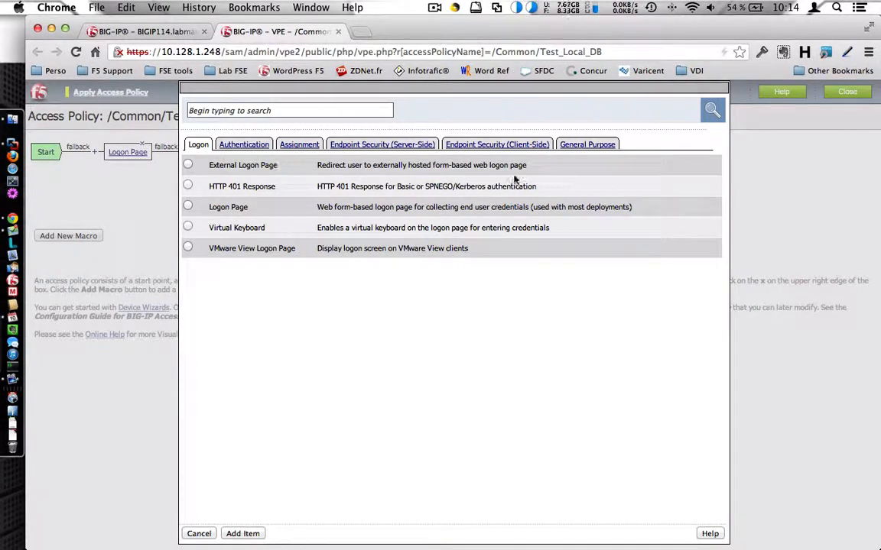
left_click(596, 146)
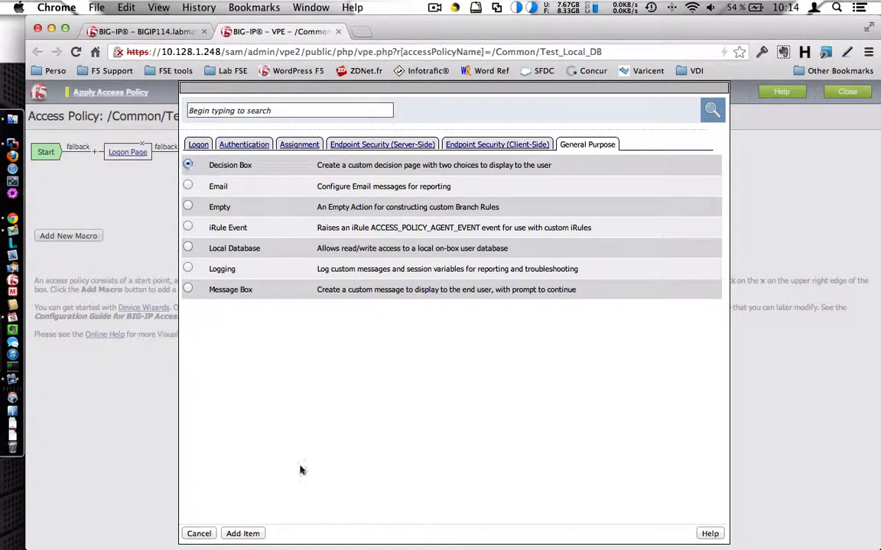
left_click(246, 533)
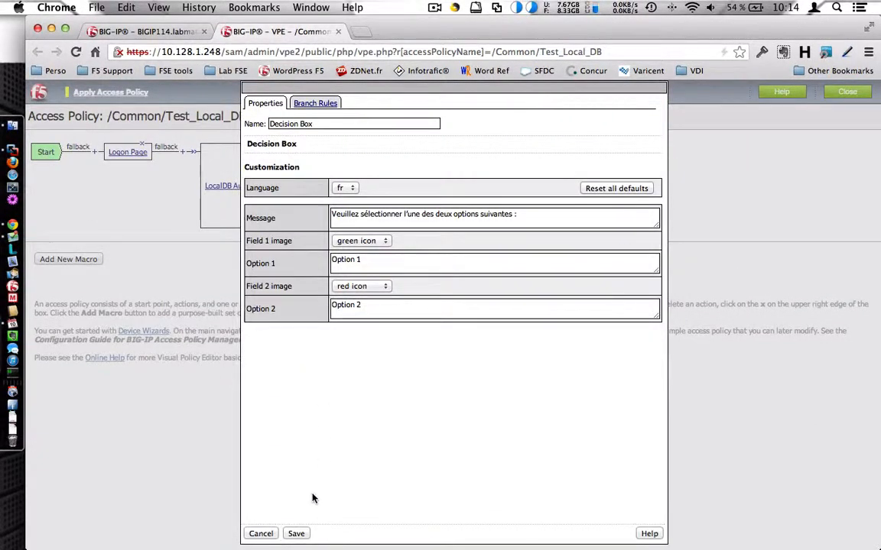
left_click(296, 534)
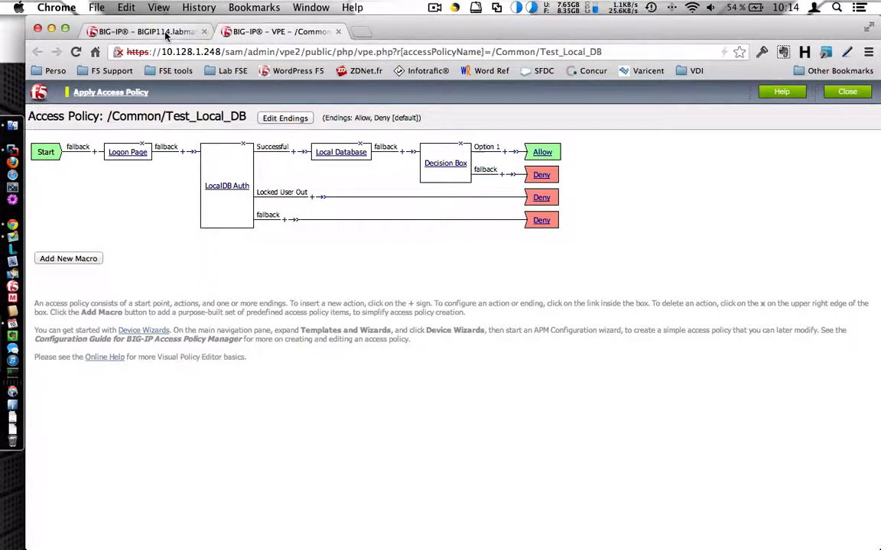
left_click(116, 94)
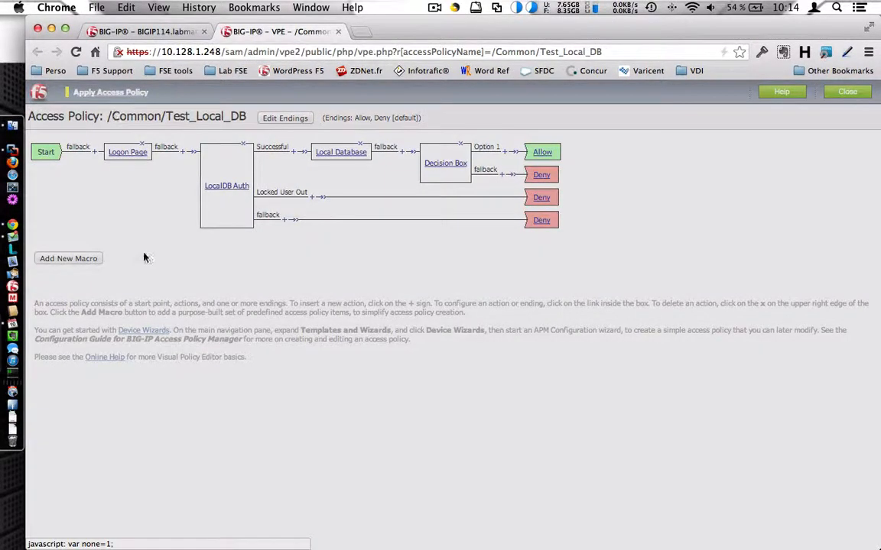
Step: Open the VS_APM virtual server's properties from the Virtual Servers list
left_click(141, 31)
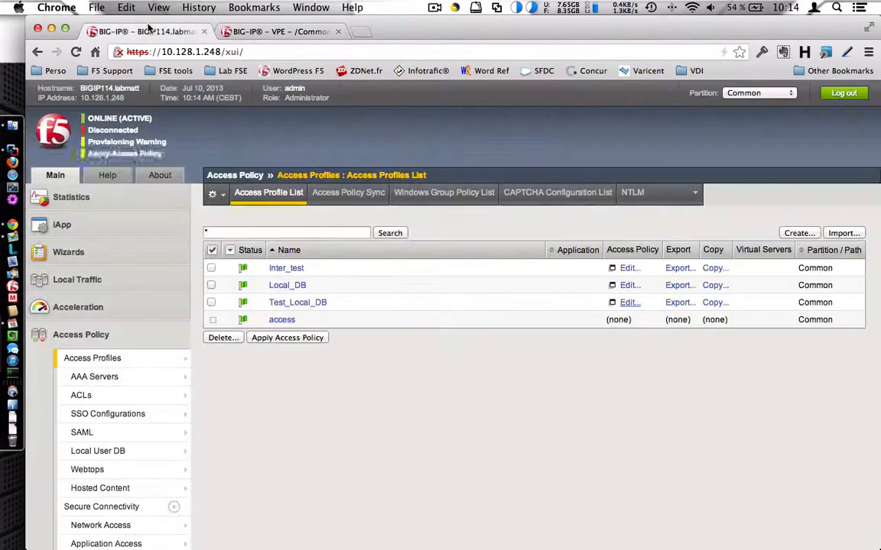
mouse_move(110, 279)
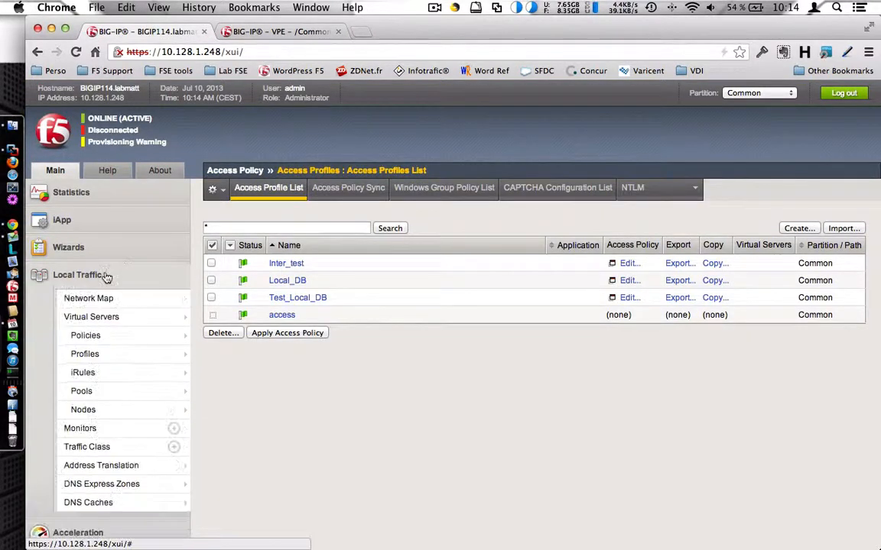
left_click(122, 315)
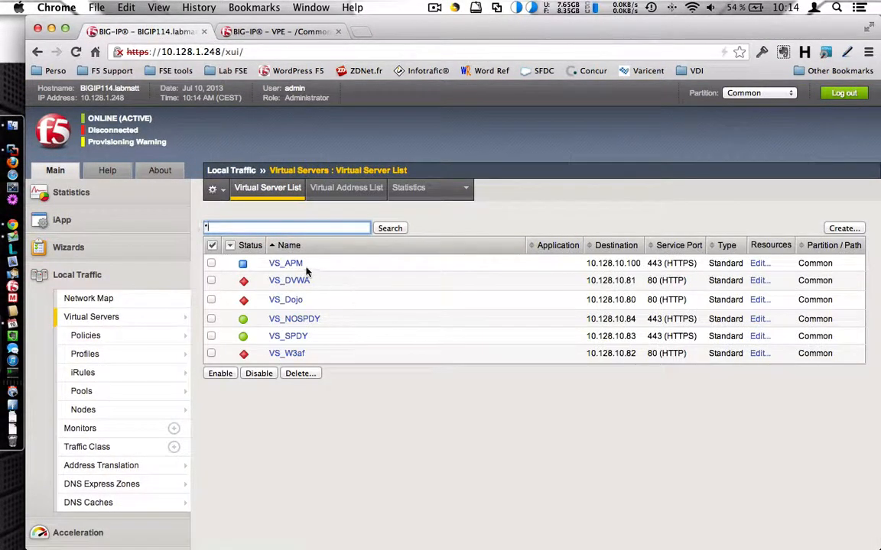
left_click(295, 263)
Step: Set VS_APM's Access Profile to Test_Local_DB and update the virtual server
scroll(464, 320, "down", 3)
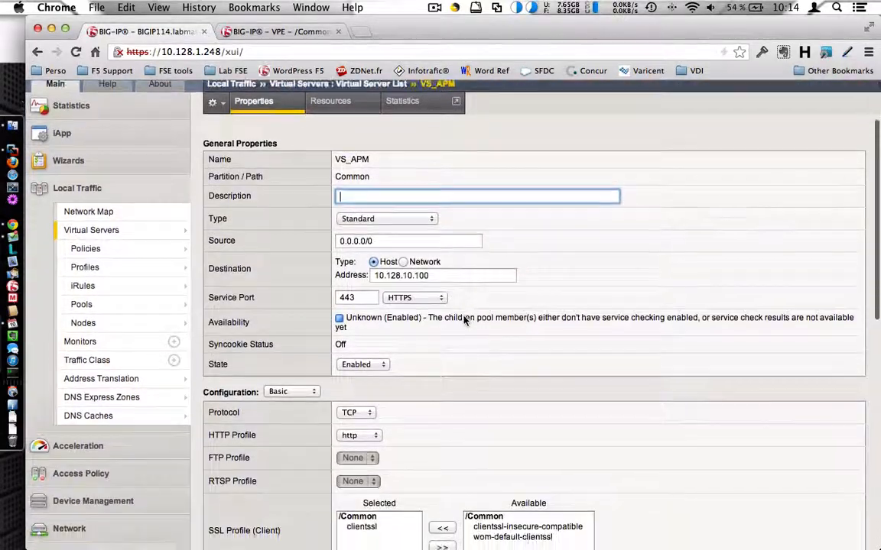
scroll(464, 319, "down", 10)
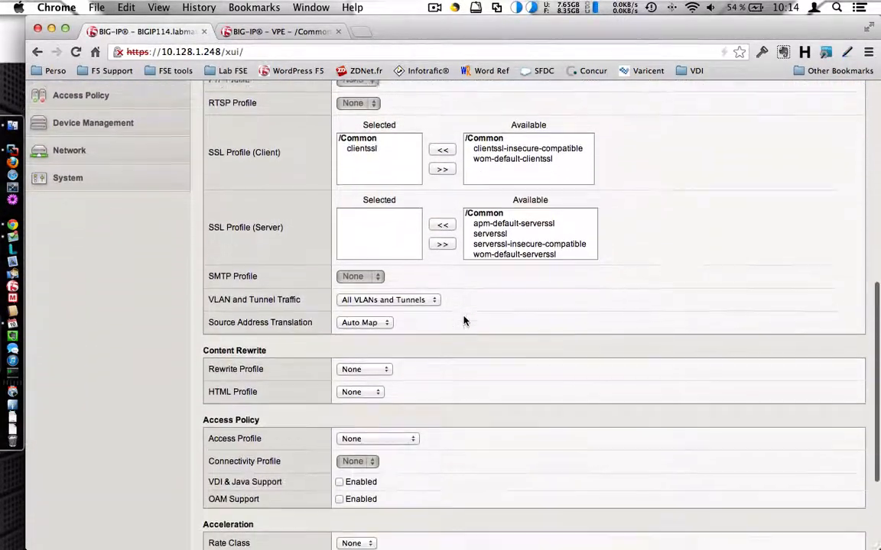
scroll(464, 321, "down", 4)
scroll(464, 321, "up", 12)
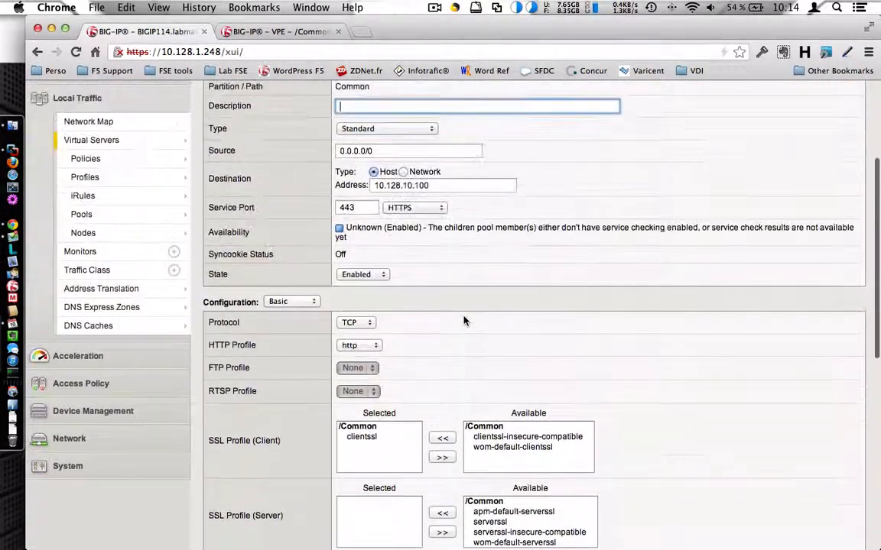
scroll(463, 321, "up", 3)
scroll(463, 321, "down", 2)
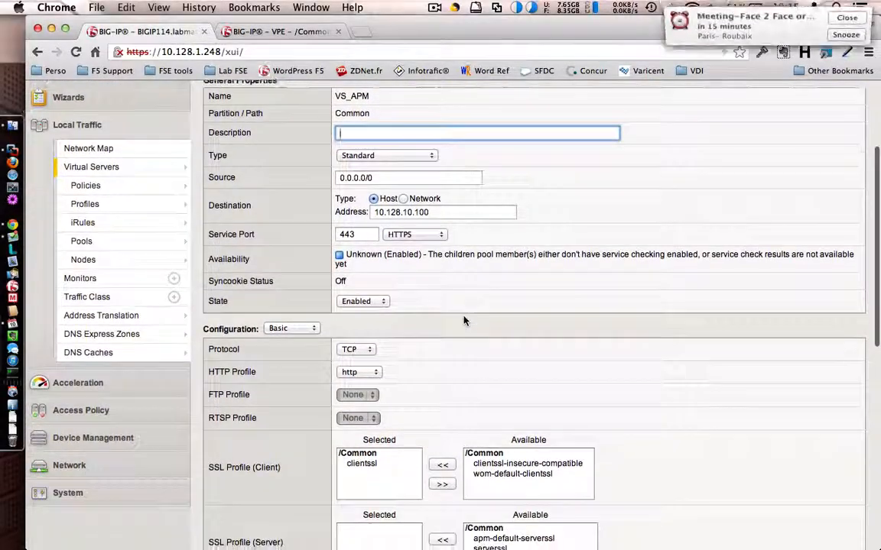
scroll(464, 320, "down", 10)
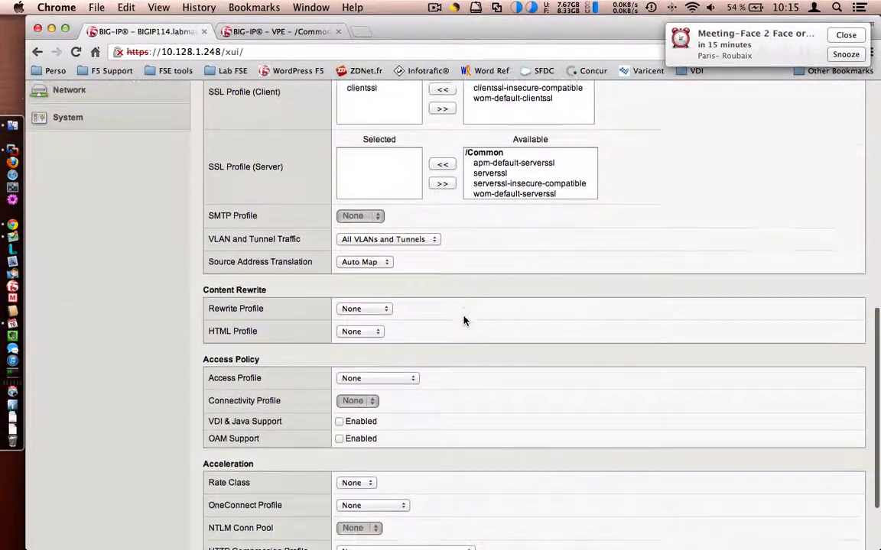
scroll(463, 320, "down", 2)
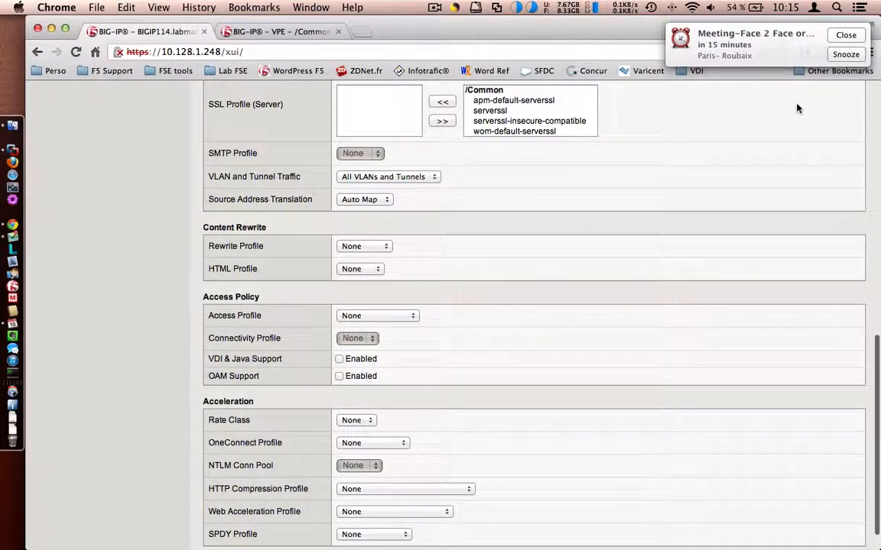
left_click(845, 34)
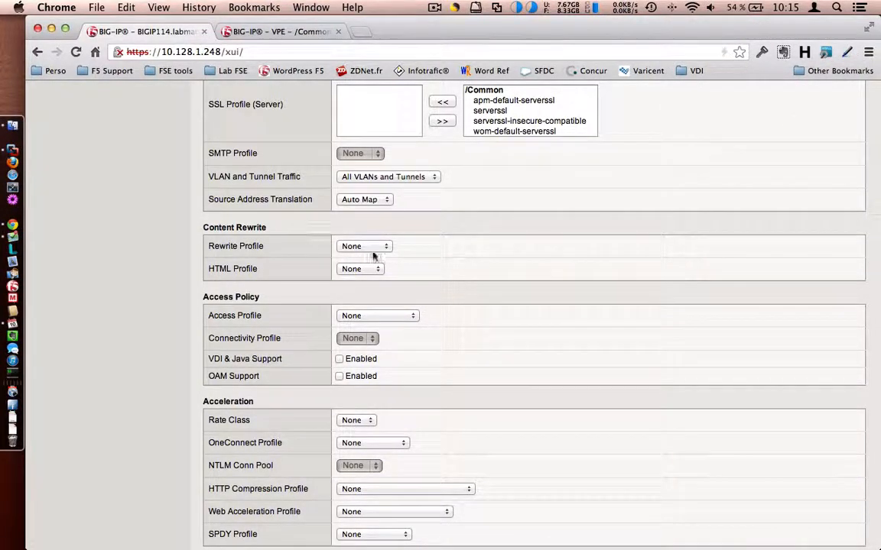
scroll(476, 324, "down", 1)
scroll(476, 324, "down", 2)
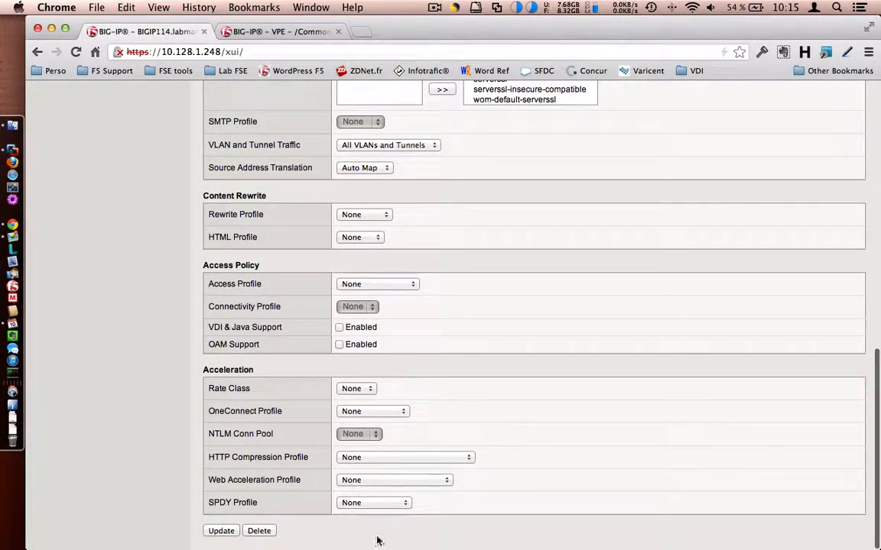
left_click(377, 284)
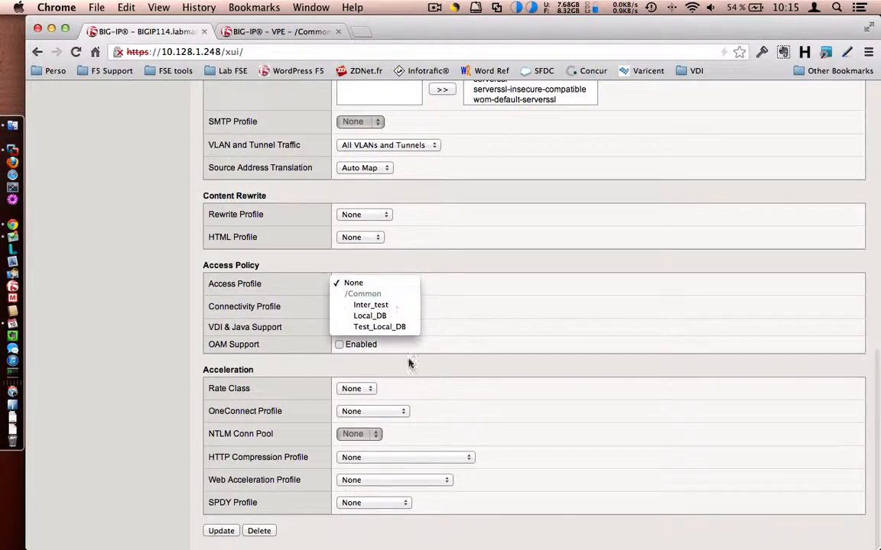
left_click(386, 327)
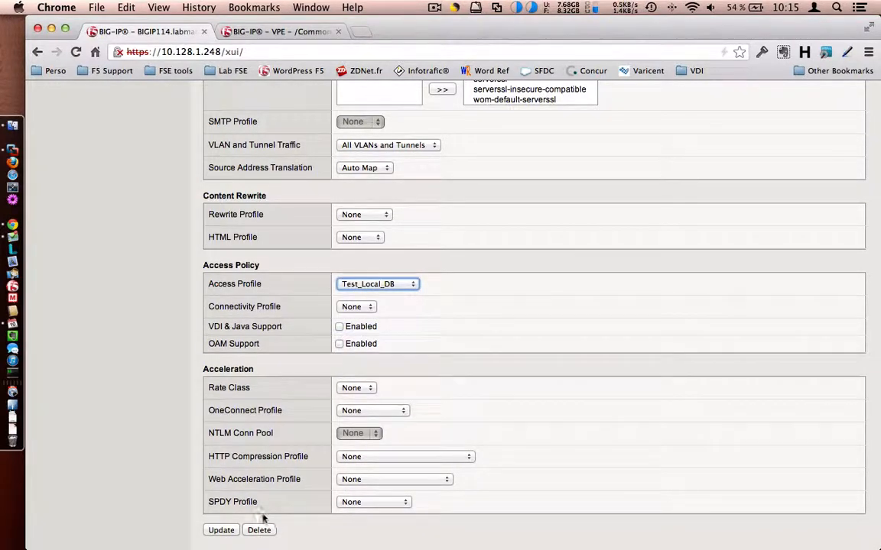
left_click(218, 530)
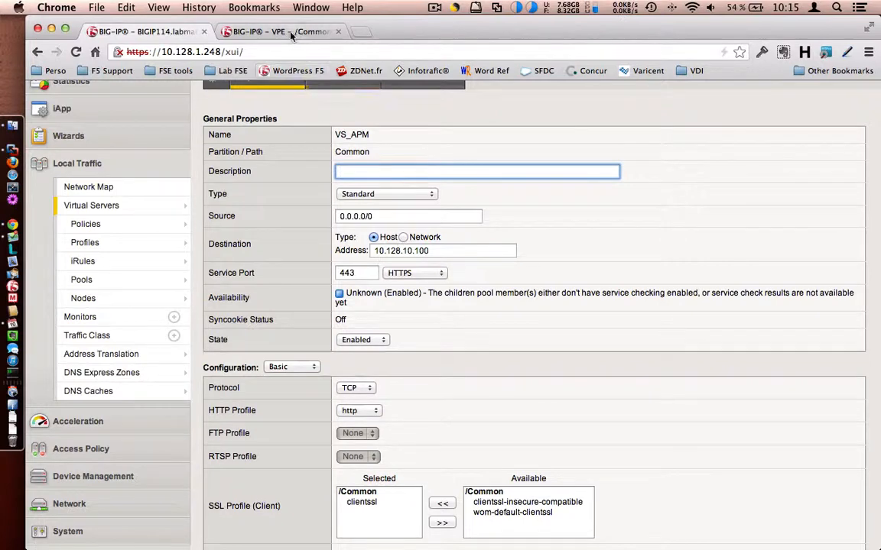
left_click(360, 33)
type("ht")
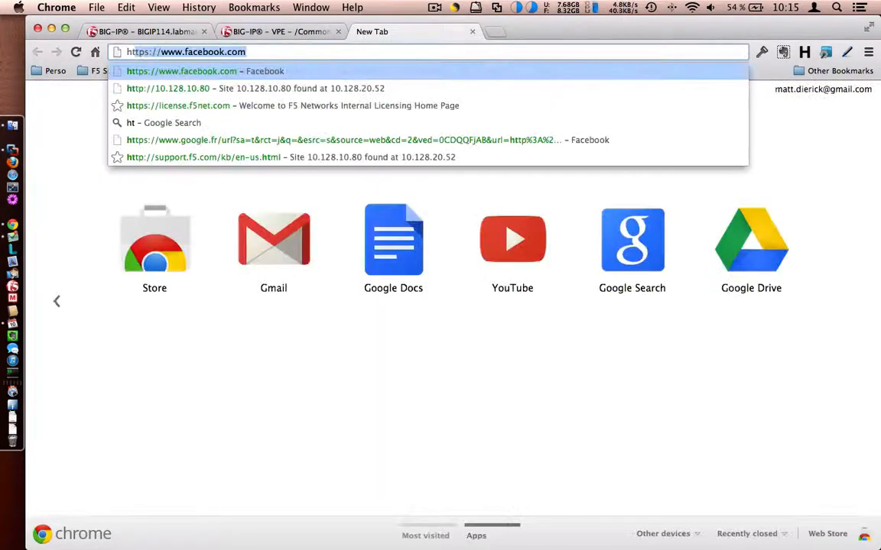
type("tps://10.128")
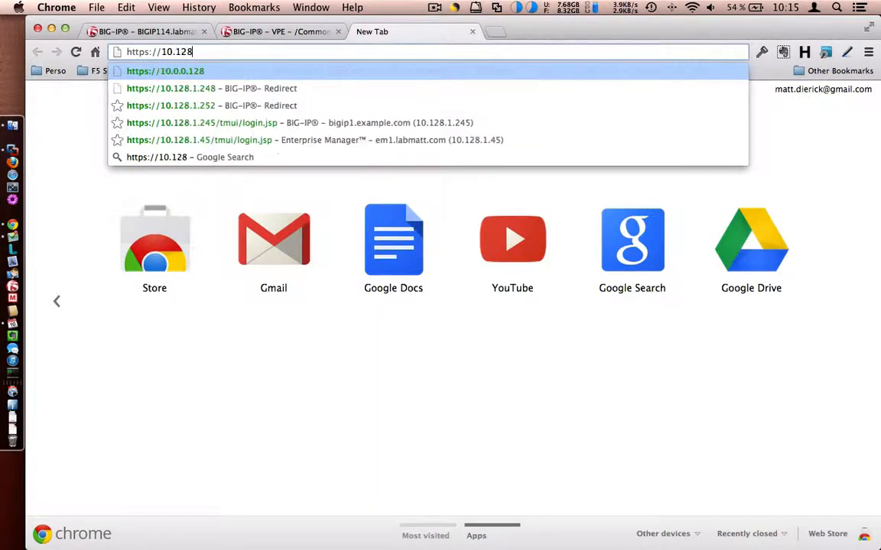
type(".10.100")
key("Return")
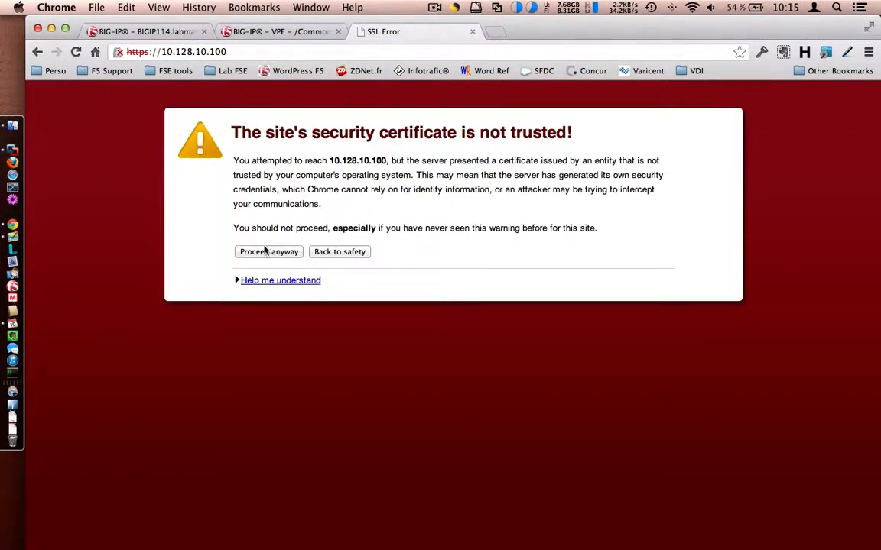
left_click(265, 251)
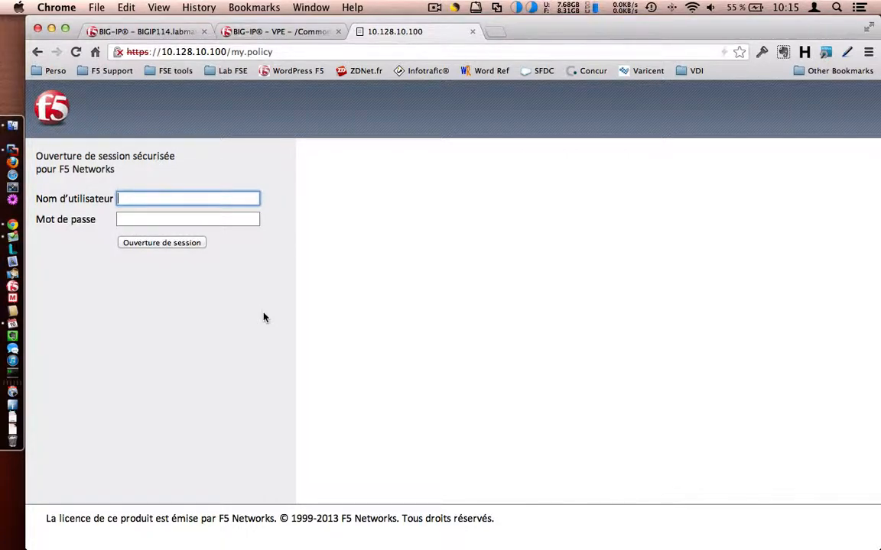
Step: Sign in as the test user, then return to the Test_Local_DB policy editor
type("toto")
key("Tab")
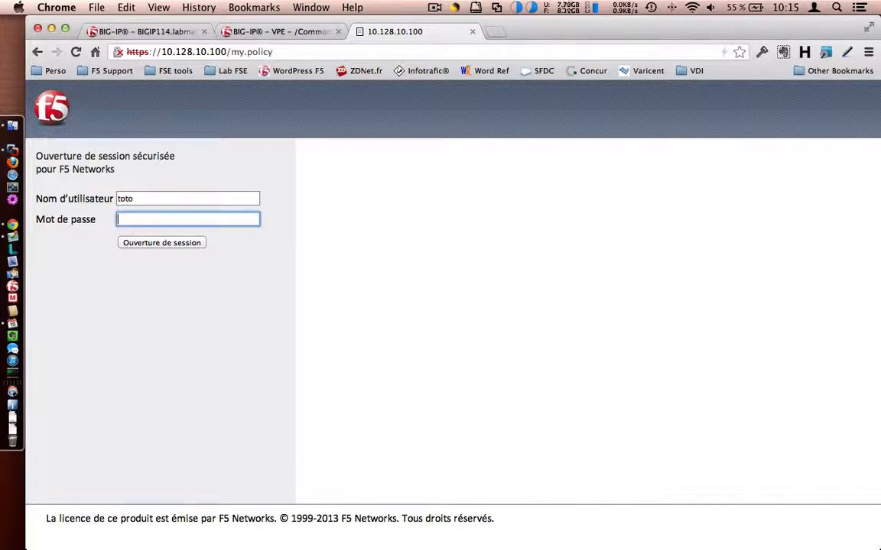
type("toto")
left_click(197, 246)
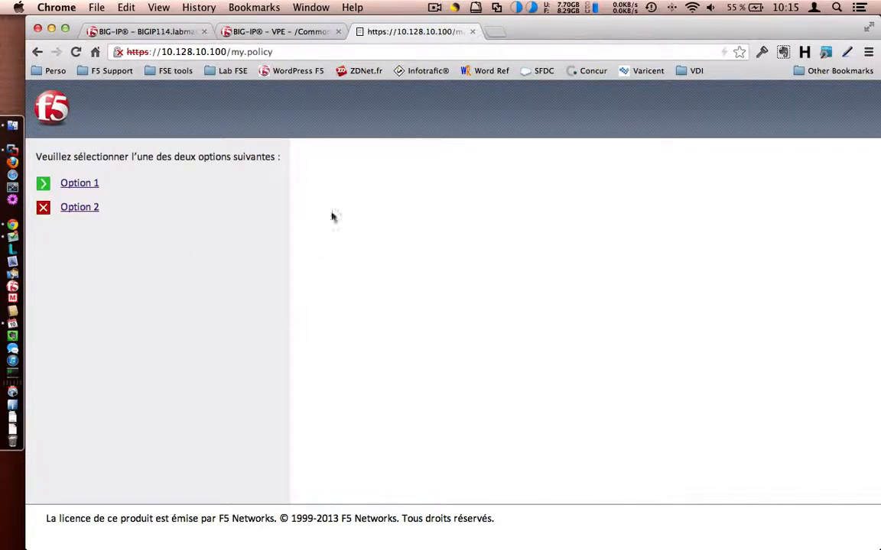
left_click(299, 35)
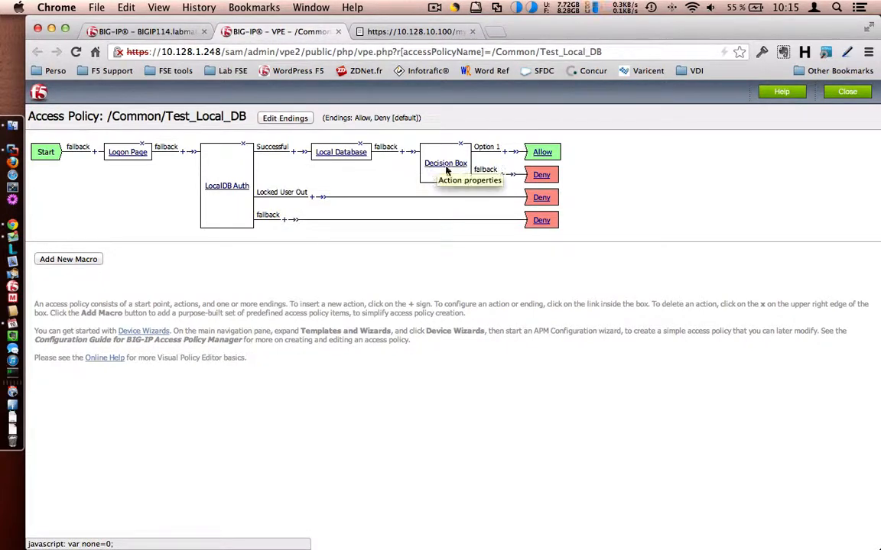
Step: Run the All Sessions access policy report and open the test session's variables
left_click(184, 38)
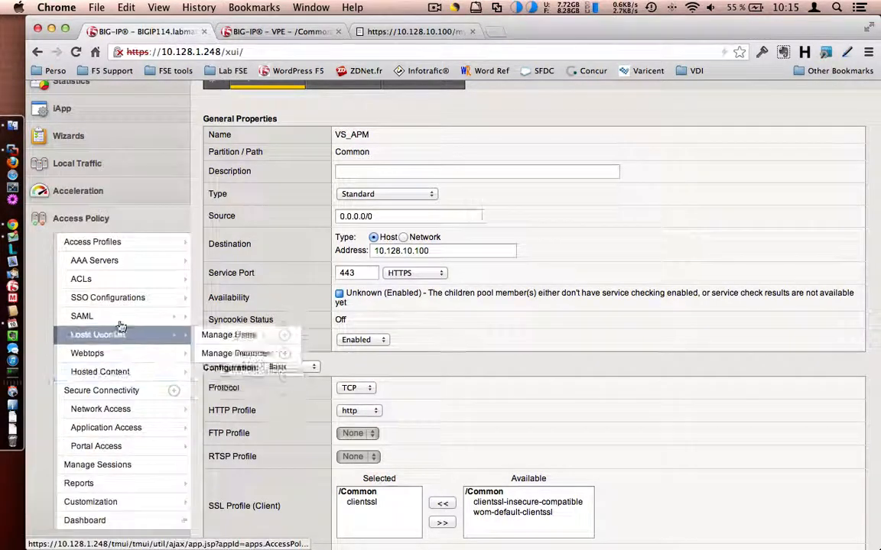
left_click(120, 483)
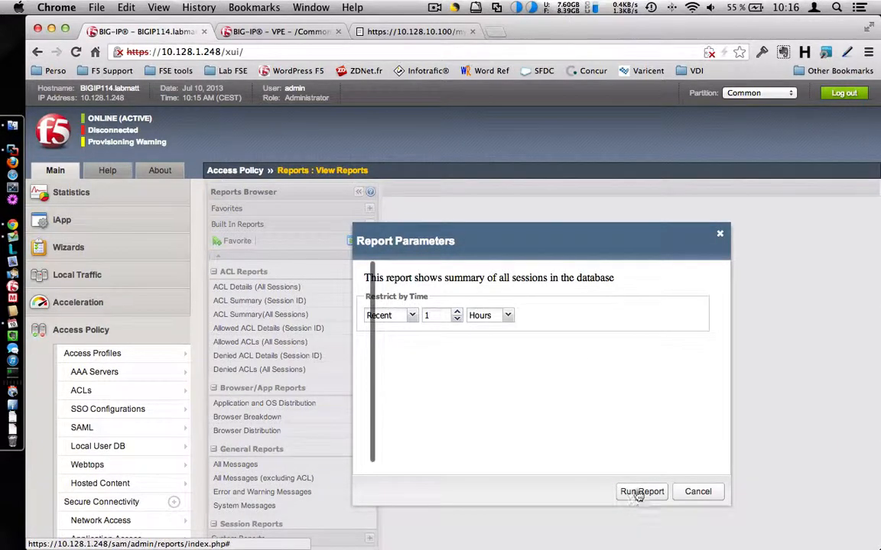
left_click(641, 492)
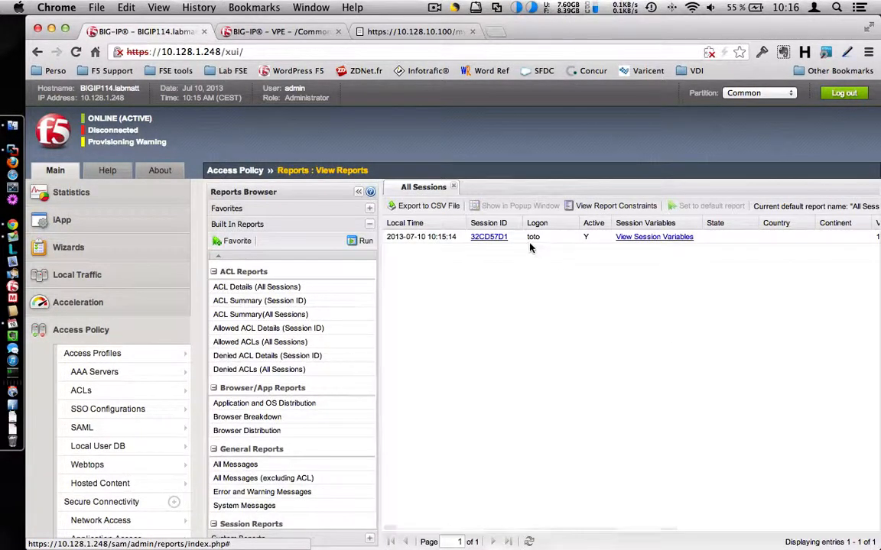
left_click(646, 237)
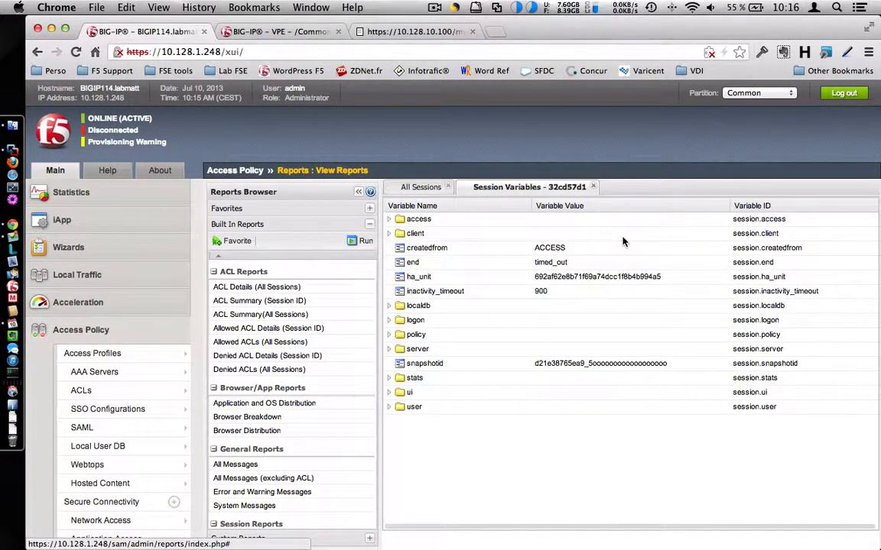
Step: Expand the localdb variables to confirm session.localdb.groupsDB is Group_Demo with result 1
left_click(389, 305)
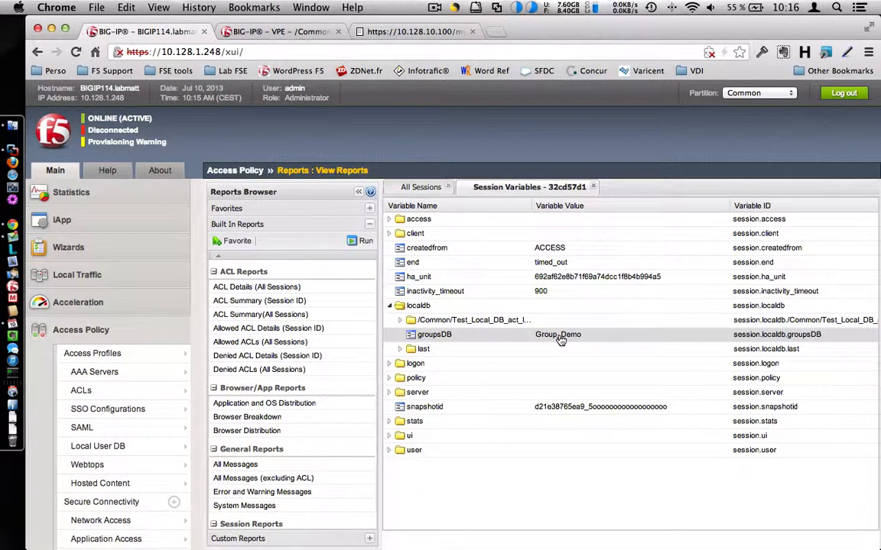
left_click(399, 348)
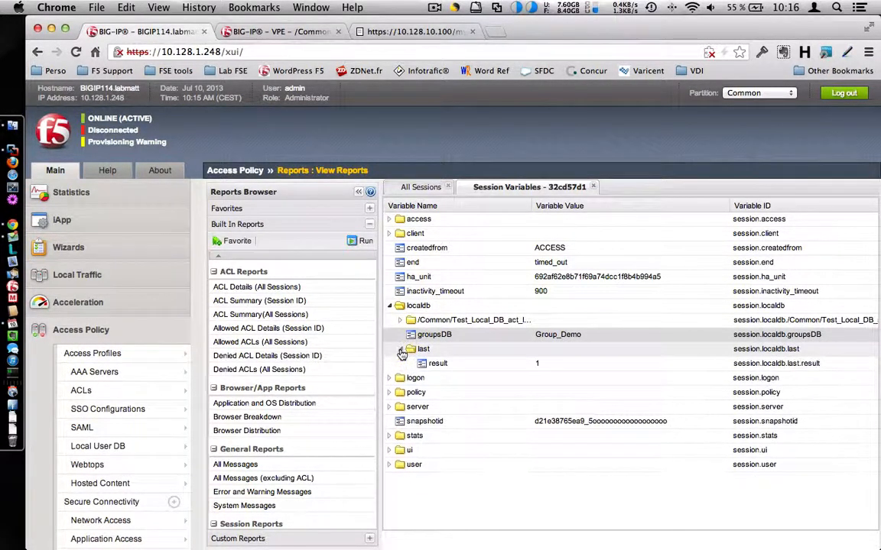
left_click(399, 320)
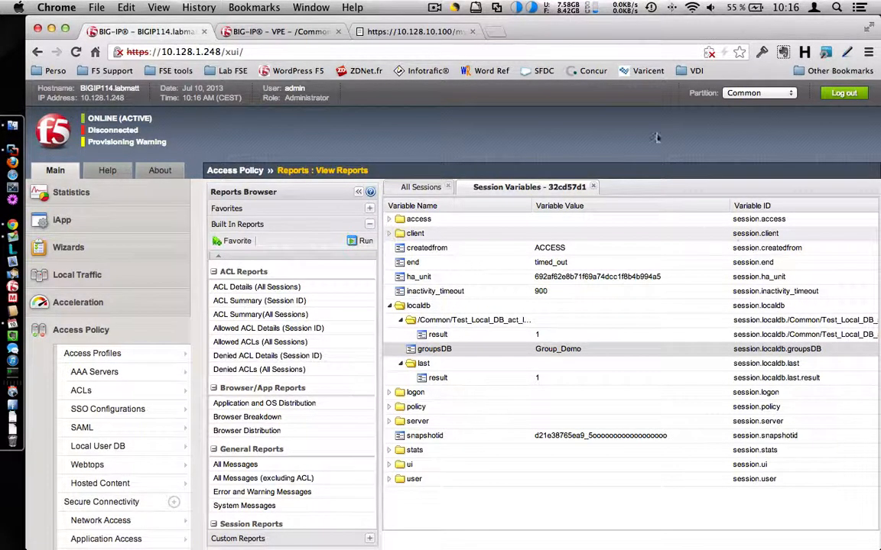
left_click(434, 7)
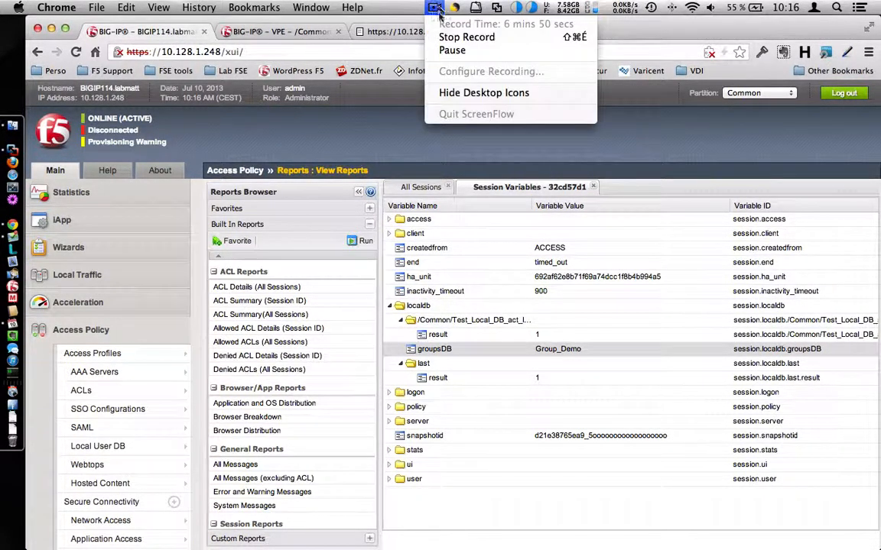